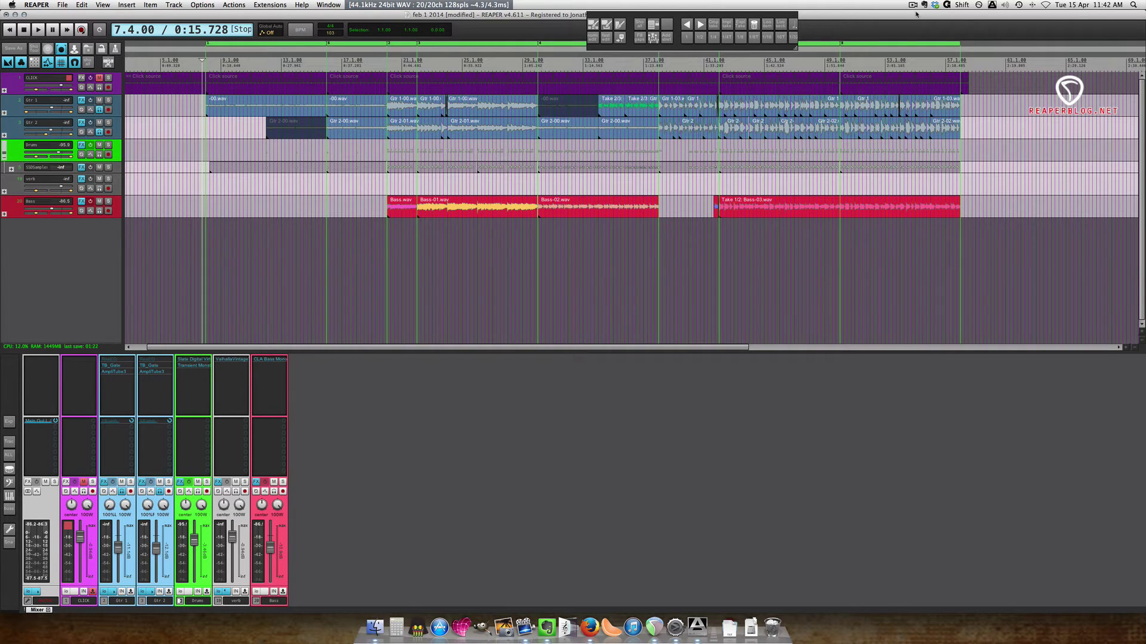
# Step: Place the edit cursor at bar 18.4.00 (0:41.359) on the timeline ruler
pyautogui.hscroll(-2, 586, 154)
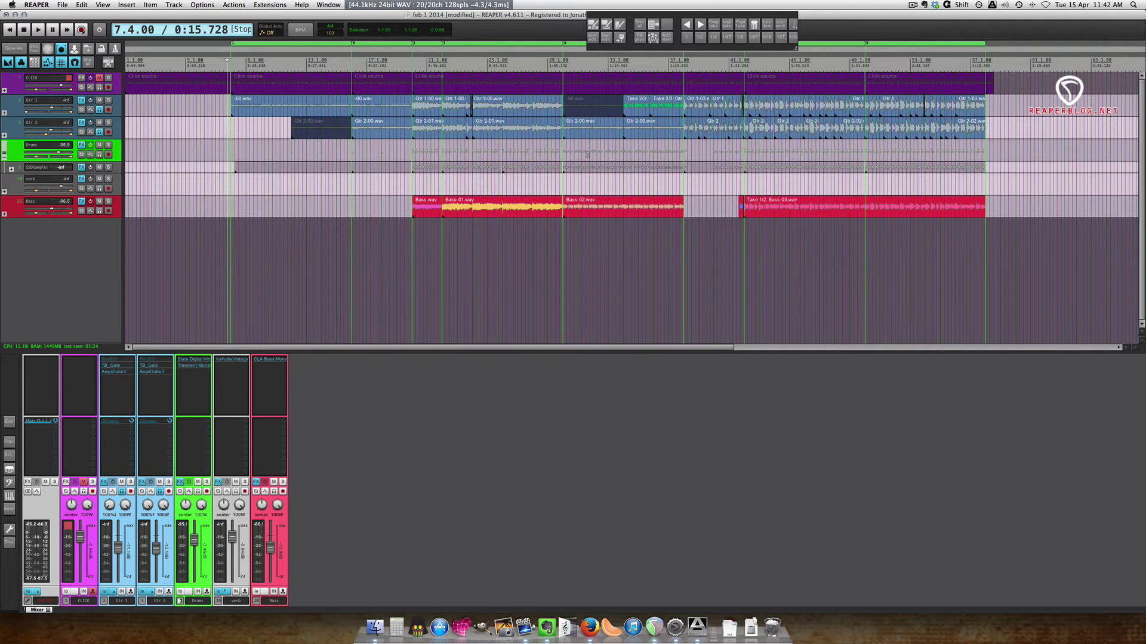
pyautogui.click(395, 62)
pyautogui.hscroll(1, 405, 94)
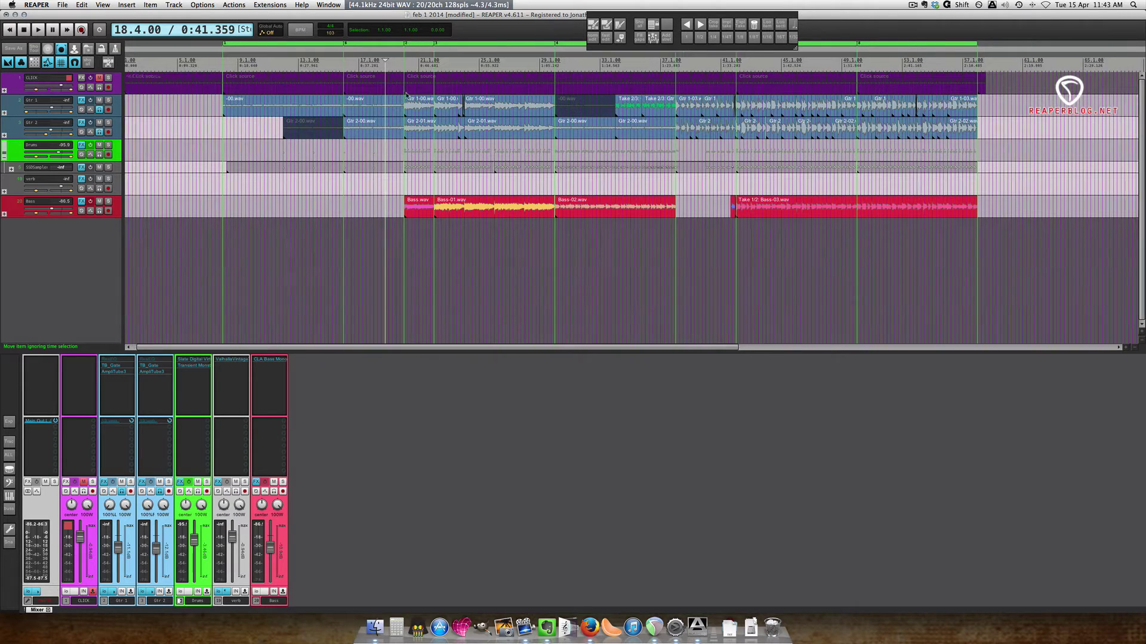
pyautogui.hscroll(3, 406, 95)
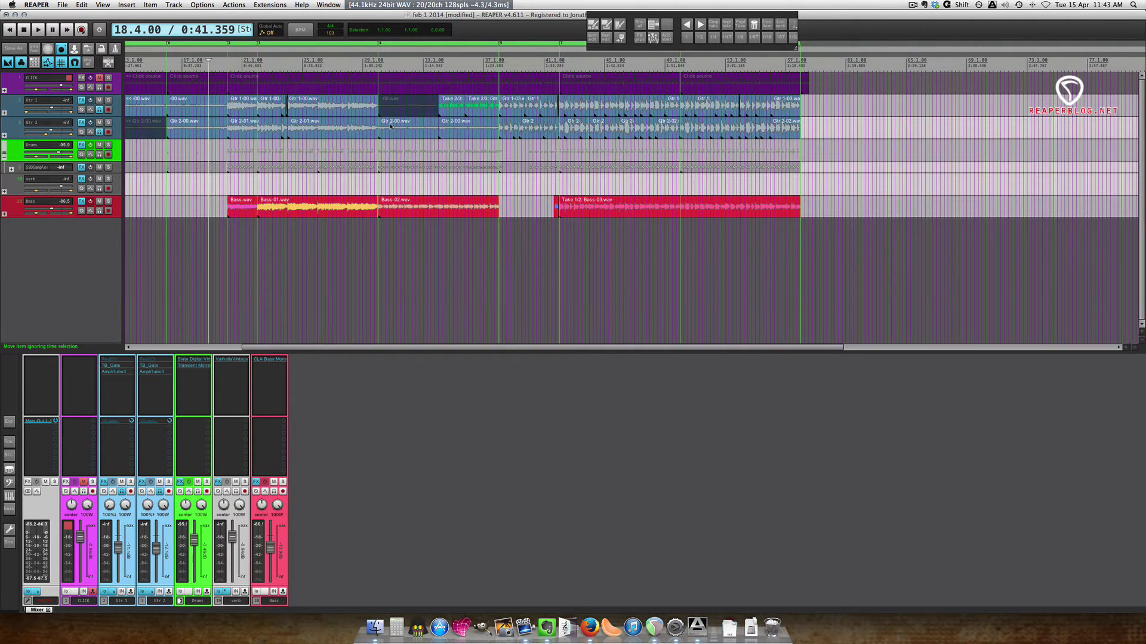
# Step: Open and close Gtr 1's AmpliTube3 window, then play the guitars from 0:41.359
pyautogui.click(110, 373)
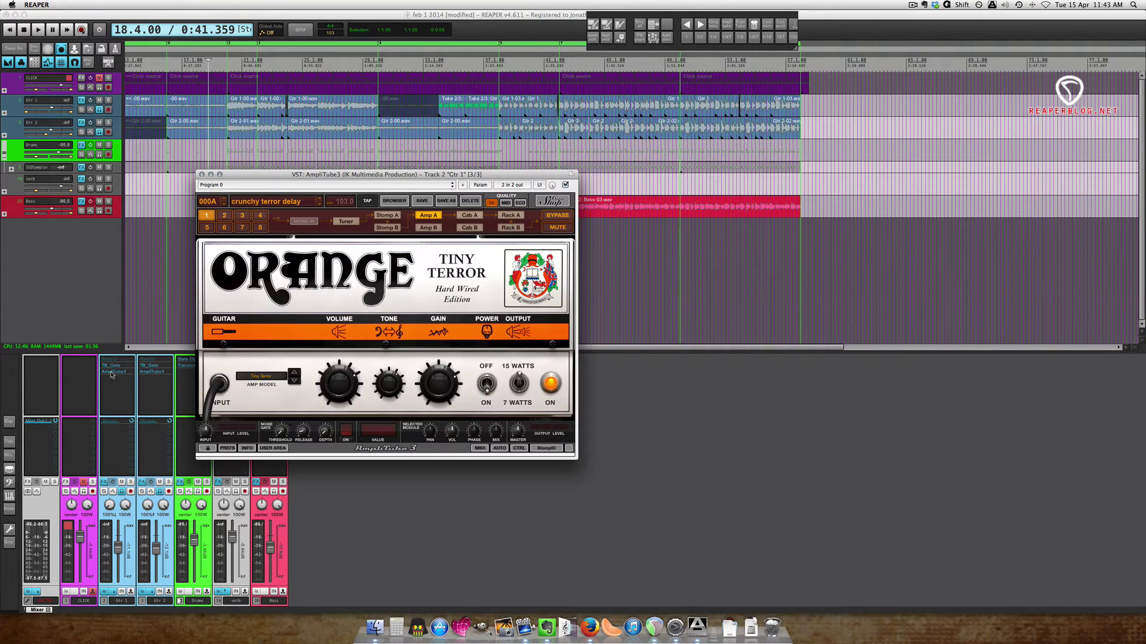
pyautogui.click(112, 375)
pyautogui.press('space')
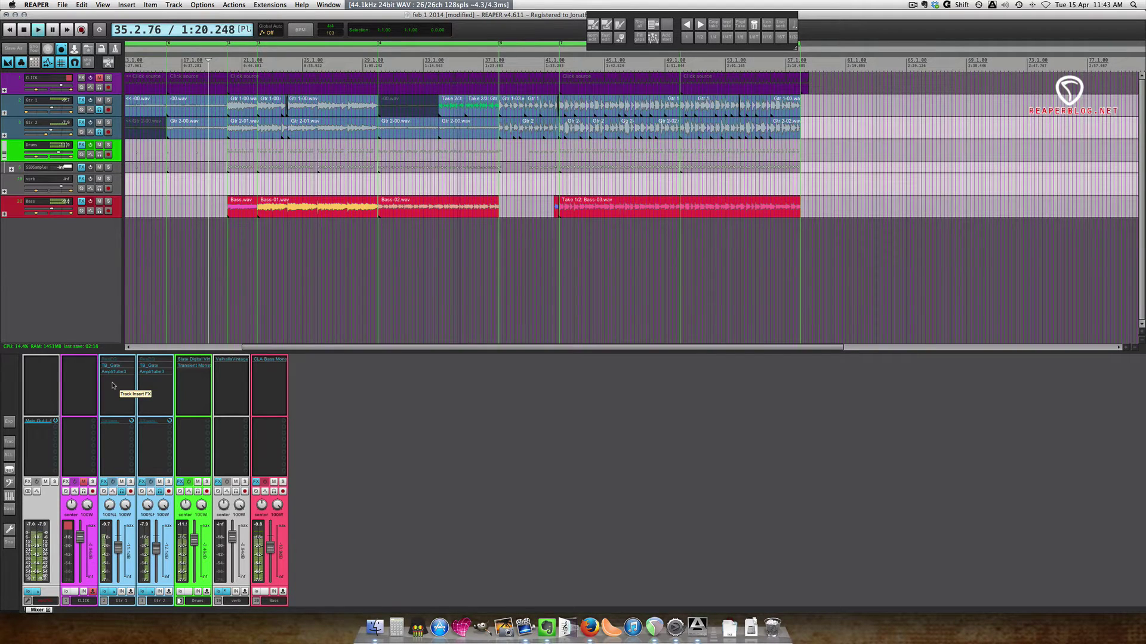
# Step: Stop the transport so the cursor returns to 18.4.00
pyautogui.press('space')
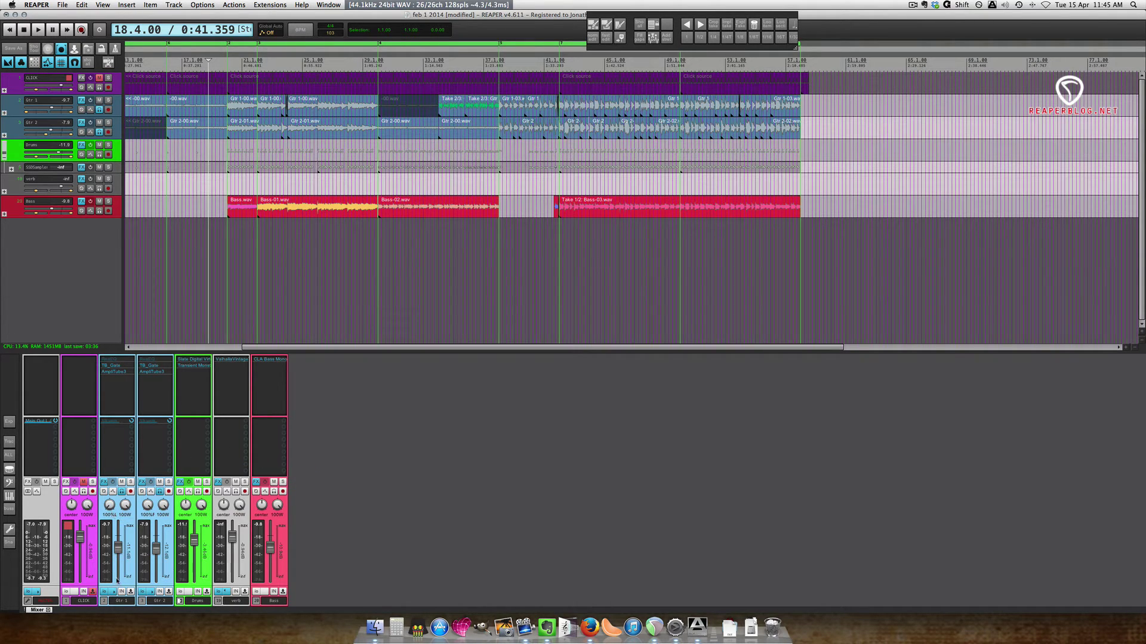
# Step: Turn off Gtr 1's Master/parent send in its routing window
pyautogui.click(119, 602)
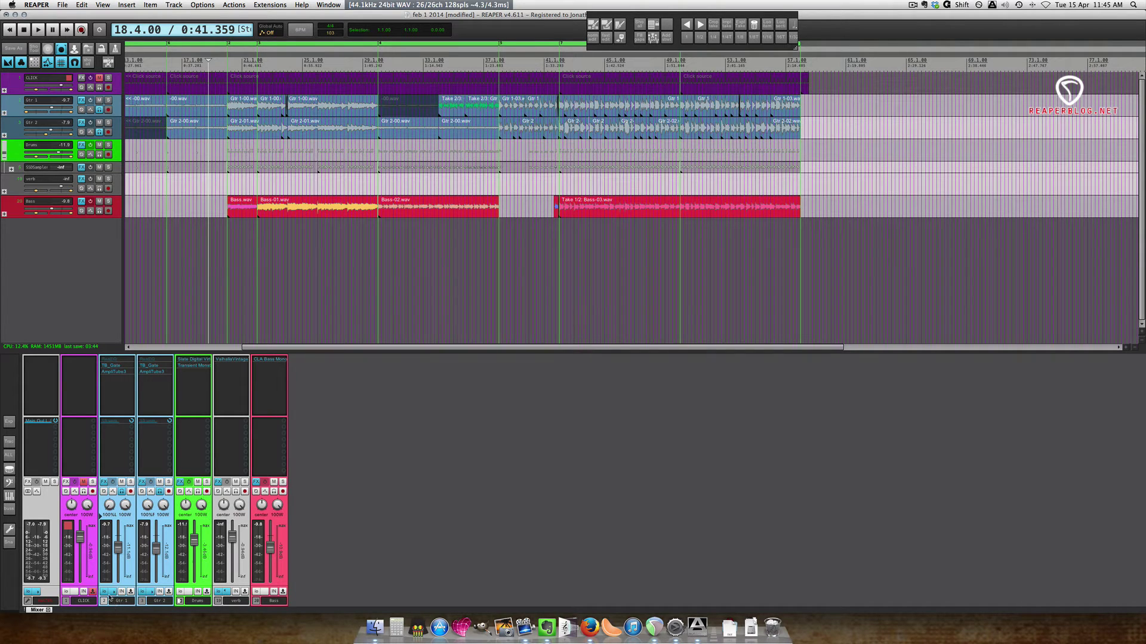
pyautogui.click(105, 593)
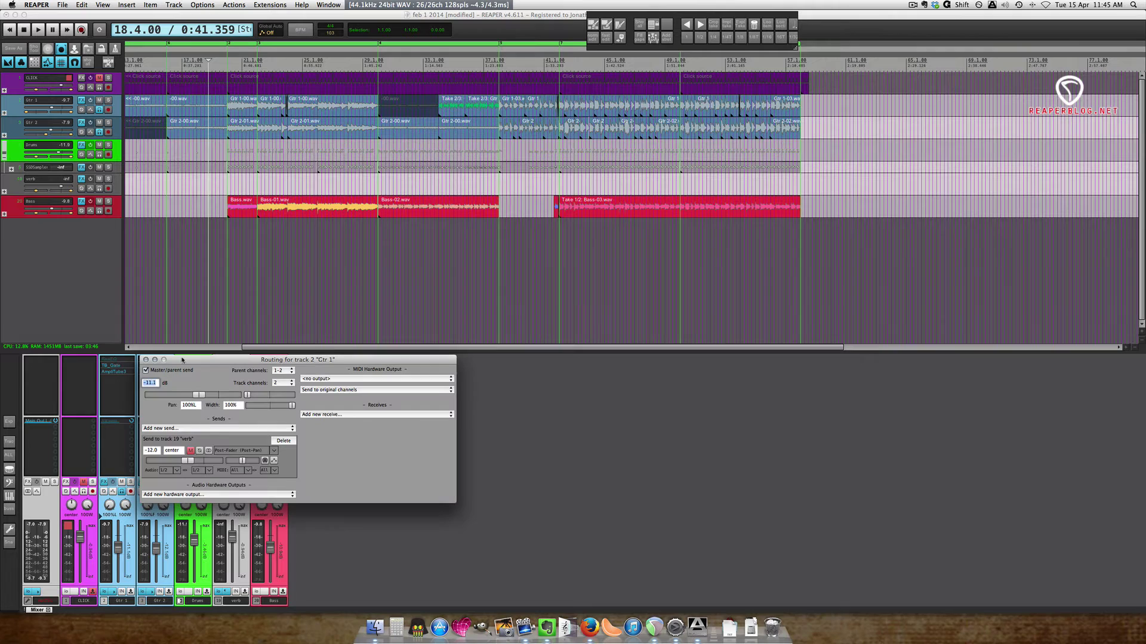
pyautogui.moveTo(183, 363); pyautogui.dragTo(221, 360)
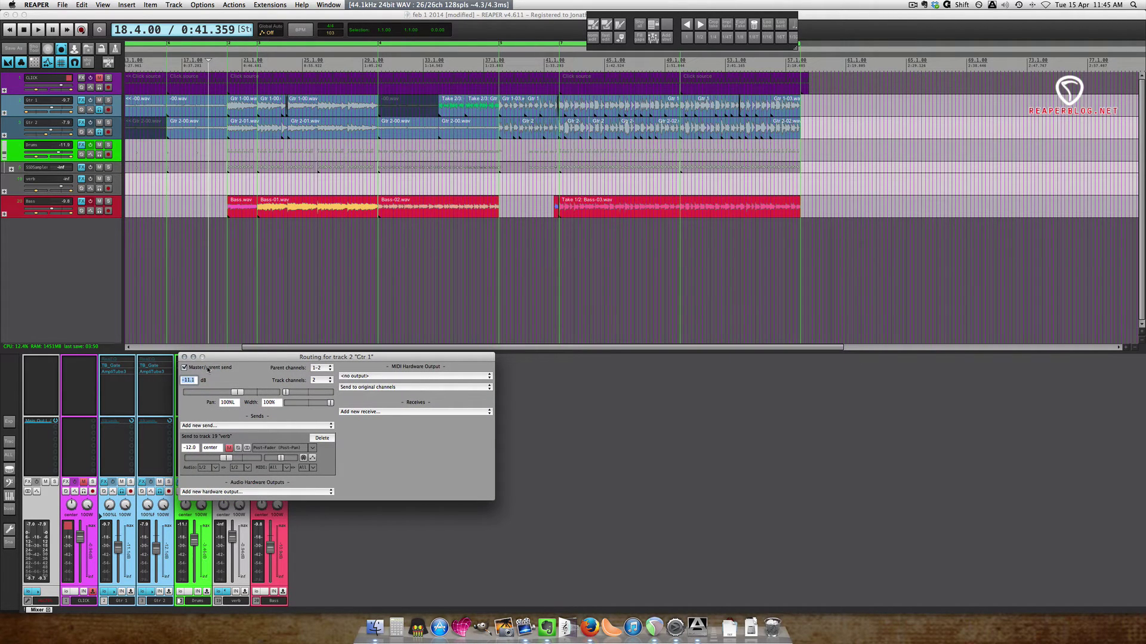
pyautogui.click(185, 367)
pyautogui.press('Escape')
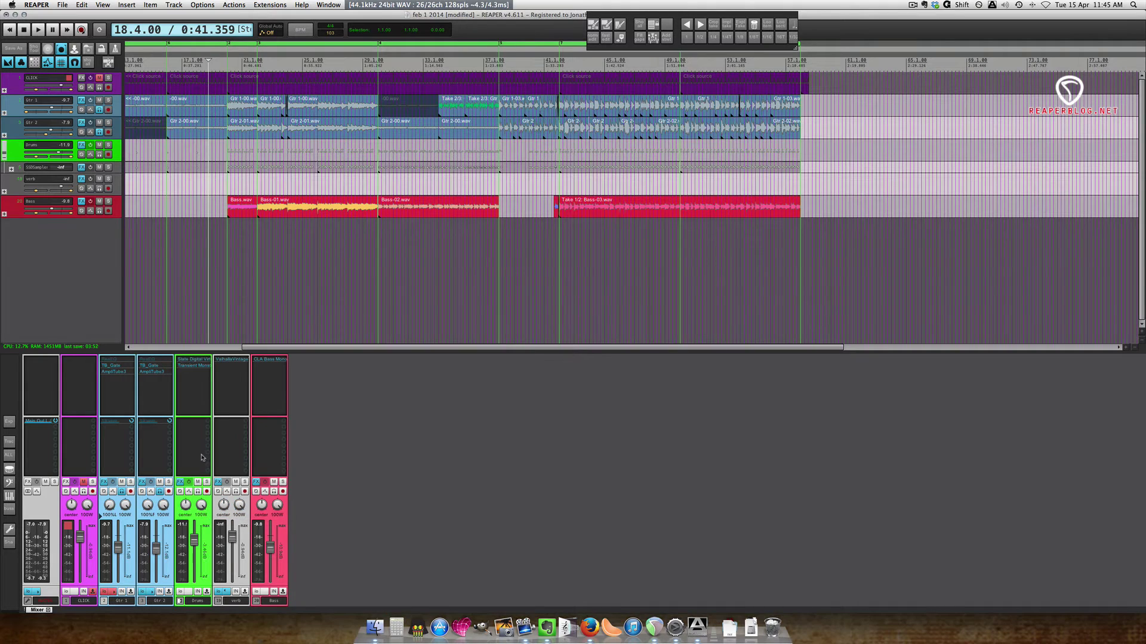
# Step: Turn off Gtr 2's Master/parent send too, then clear the track selection
pyautogui.keyDown('alt'); pyautogui.click(145, 592); pyautogui.keyUp('alt')
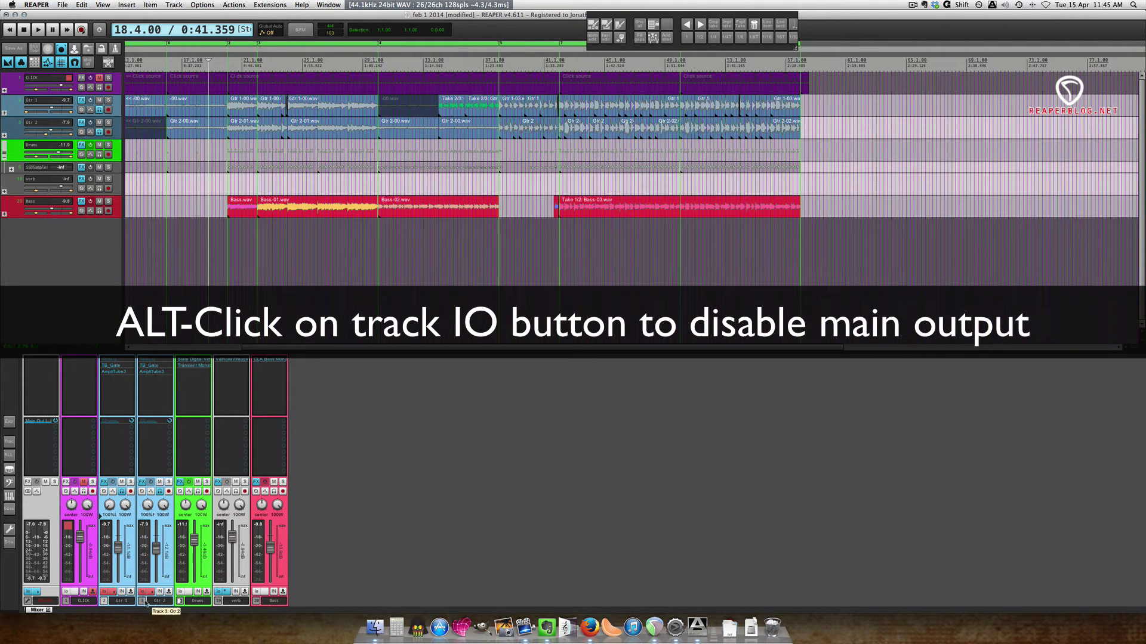
pyautogui.click(143, 592)
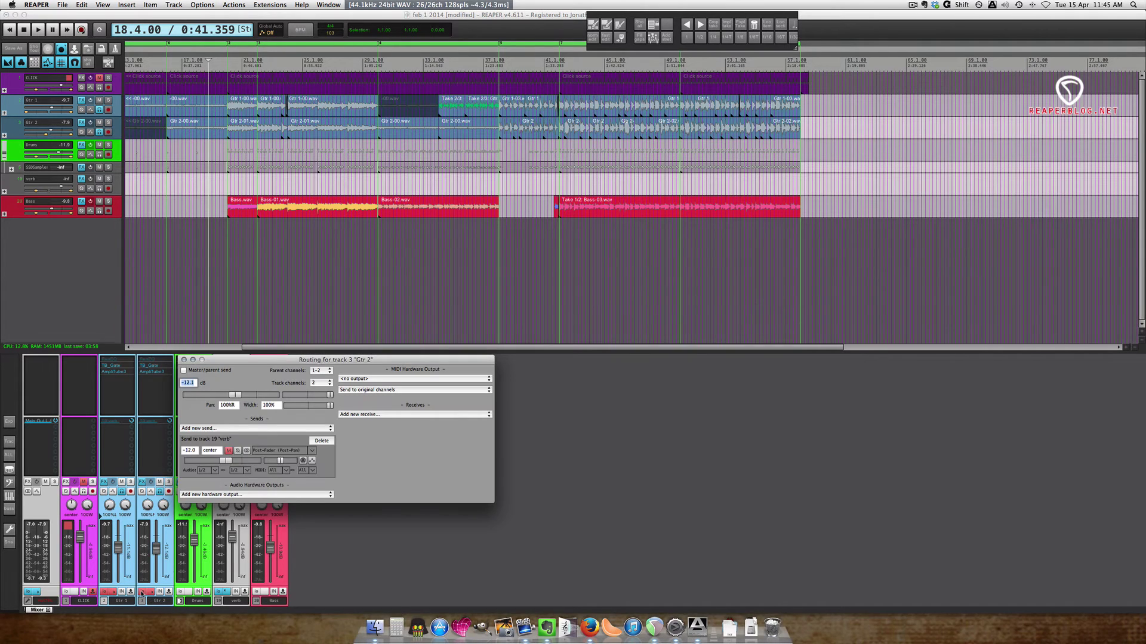
pyautogui.press('Escape')
pyautogui.click(332, 549)
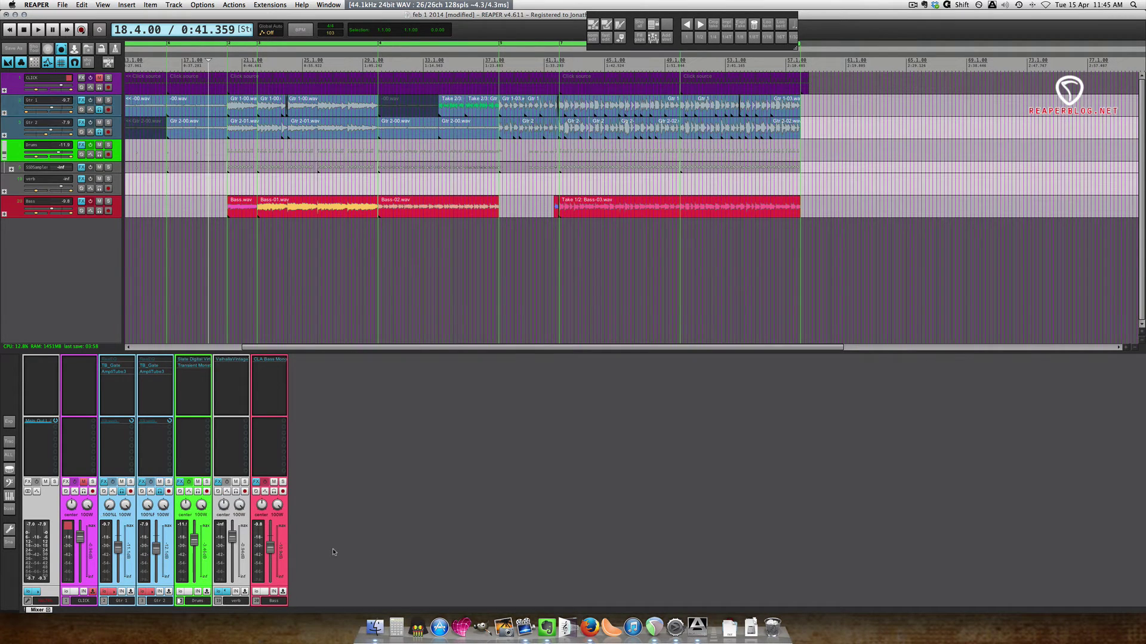
# Step: Add a hardware output to 7: [7] Reamp on Gtr 1 in Pre-Fader (Post-FX) mode
pyautogui.click(112, 429)
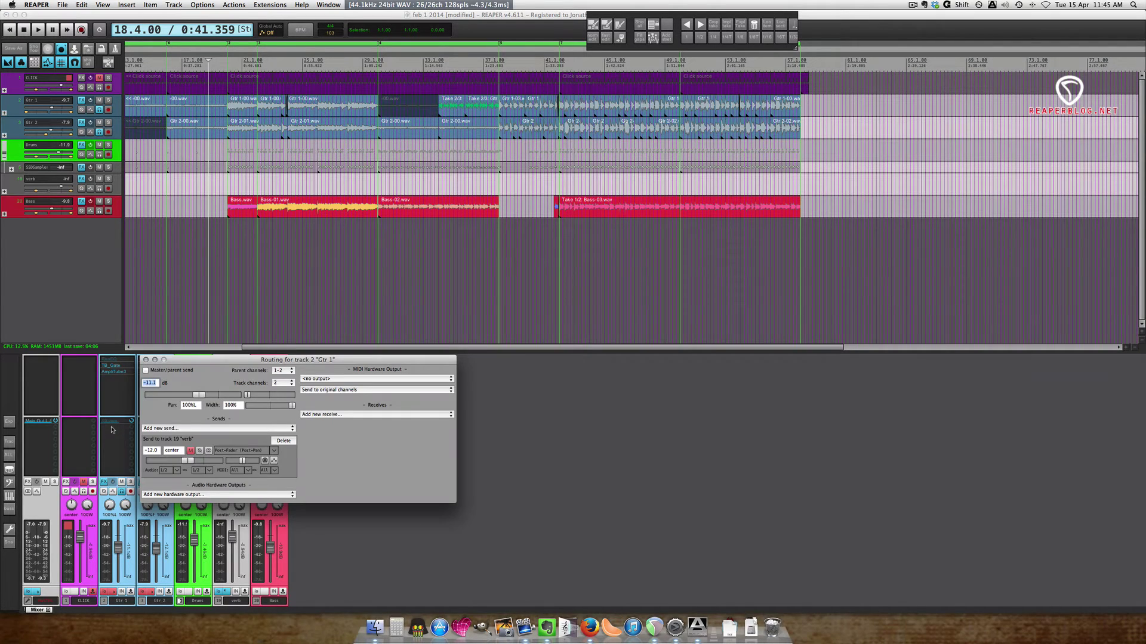
pyautogui.click(206, 495)
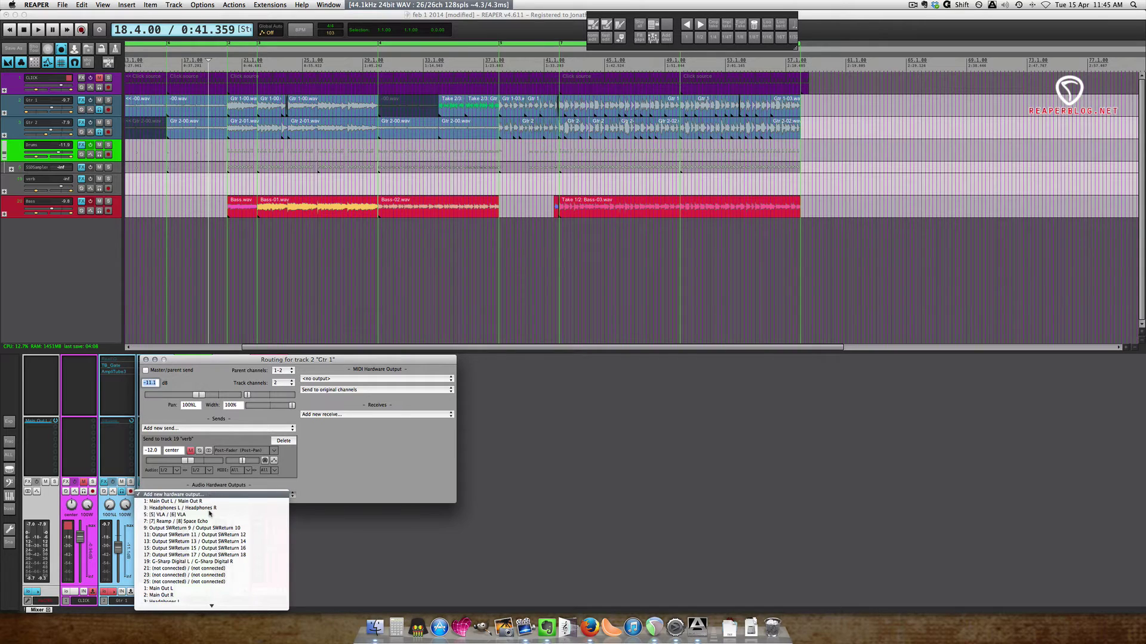
pyautogui.scroll(-3, 206, 575)
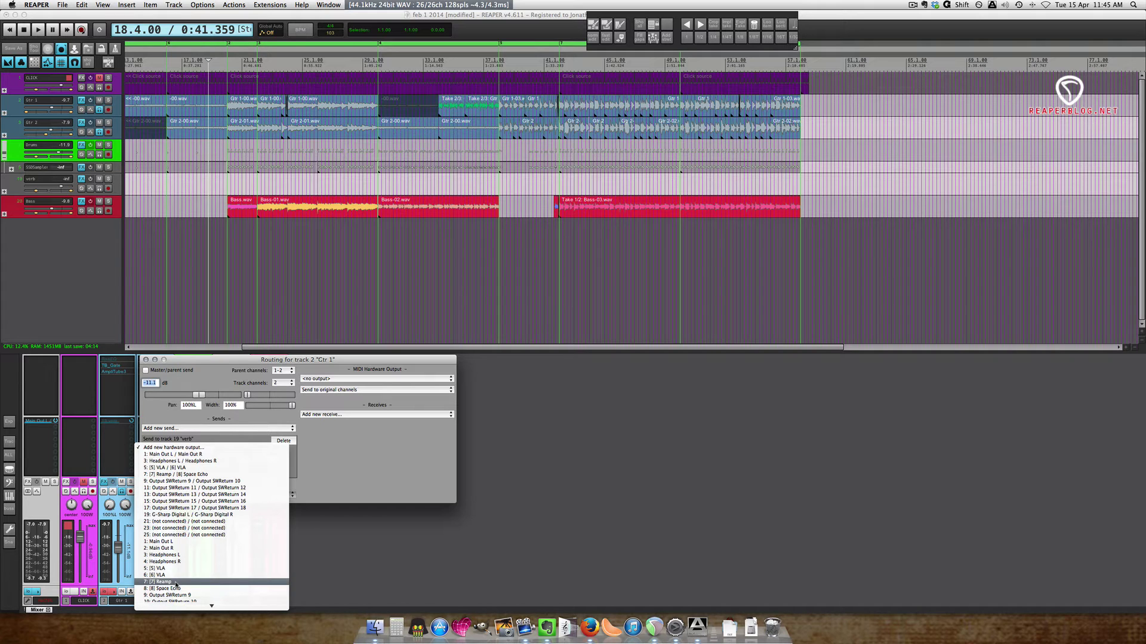
pyautogui.click(175, 582)
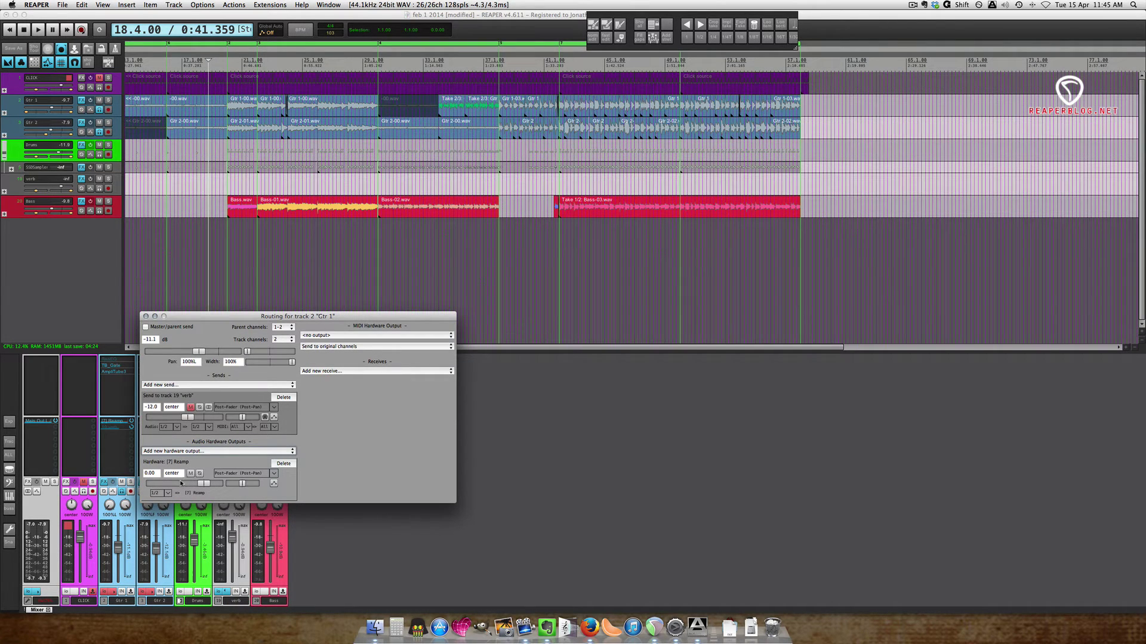
pyautogui.click(238, 474)
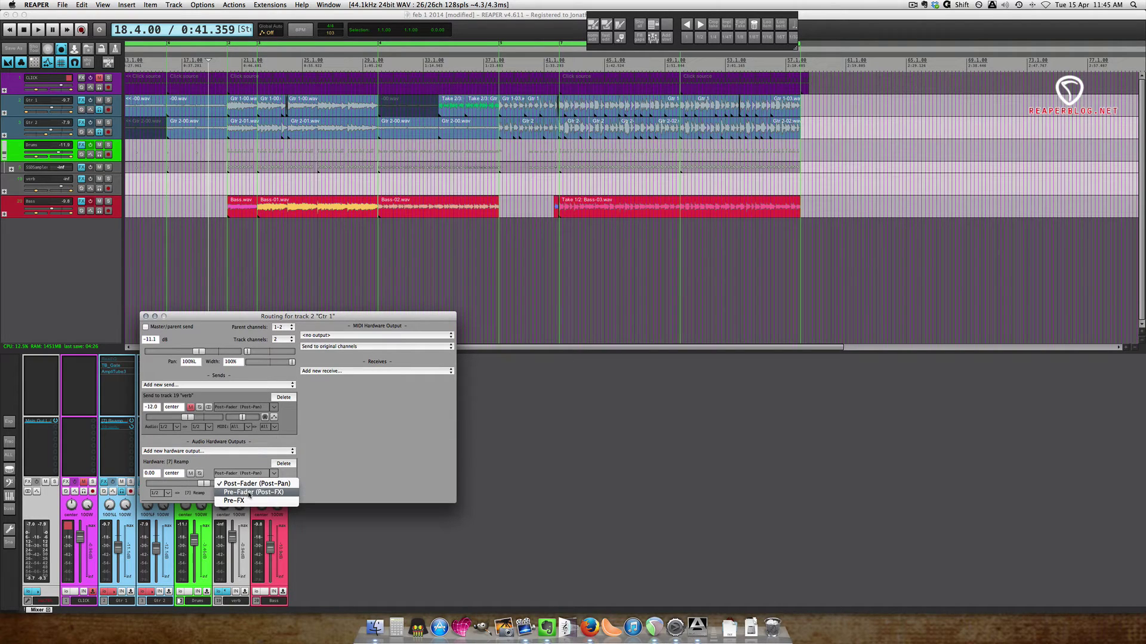
pyautogui.click(249, 494)
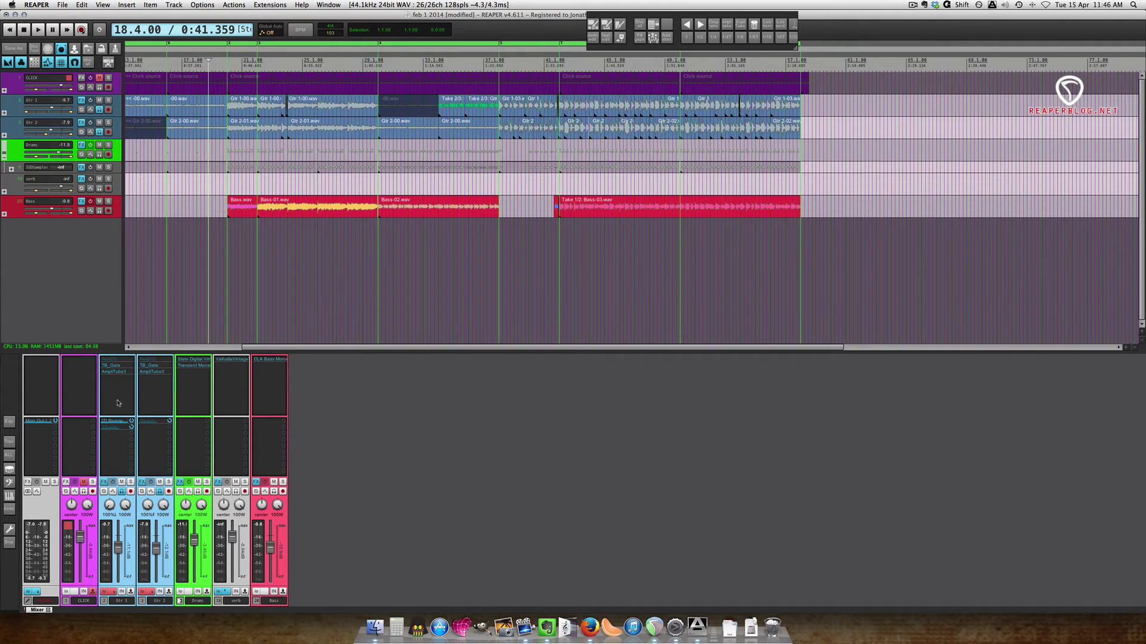
# Step: Remove AmpliTube3 from the guitars and briefly play them dry from 7.4.00
pyautogui.moveTo(118, 376); pyautogui.dragTo(150, 376)
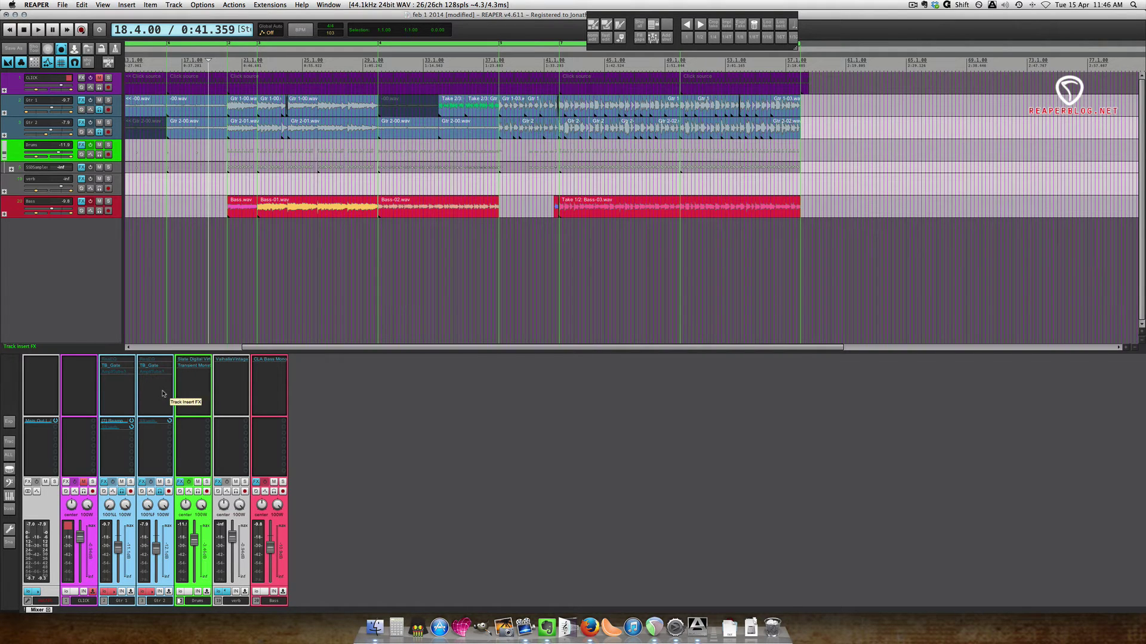
pyautogui.click(123, 603)
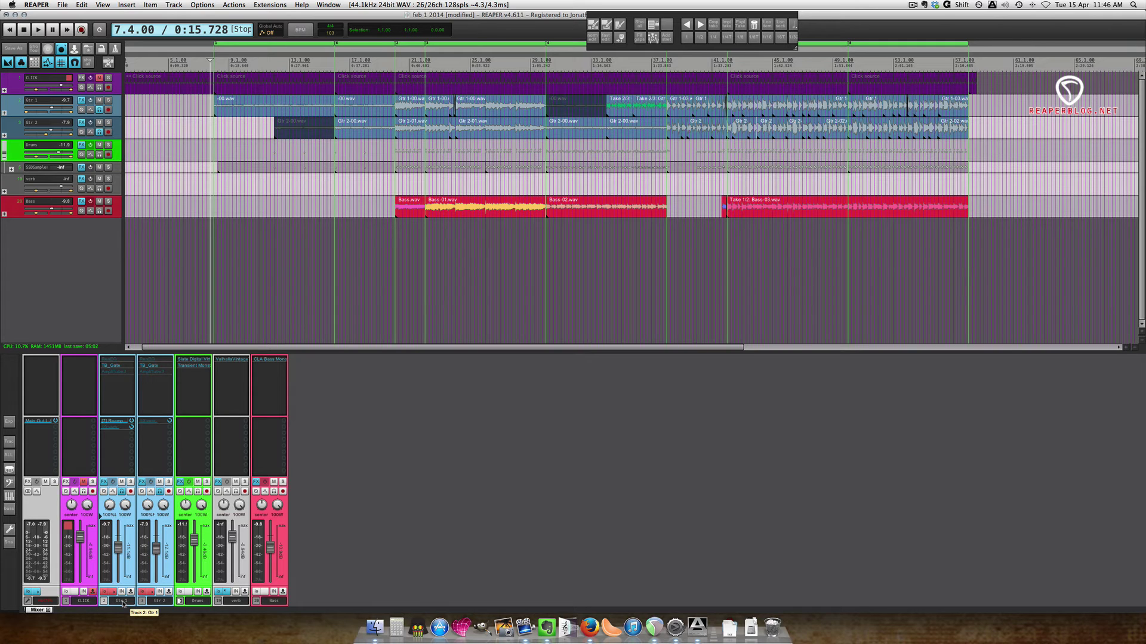
pyautogui.press('space')
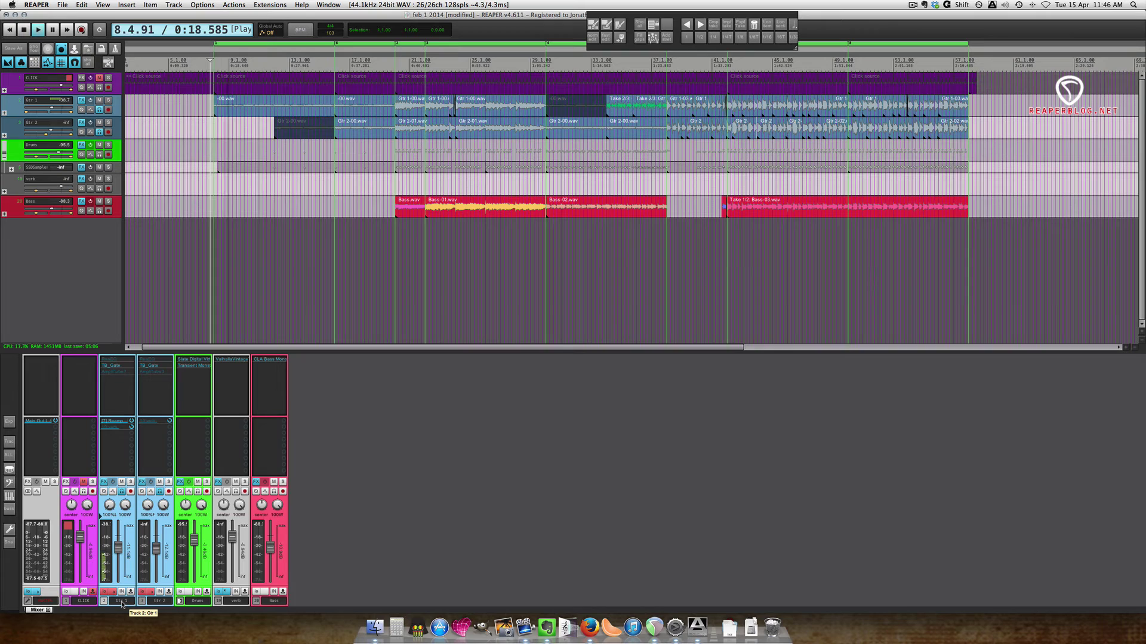
pyautogui.press('space')
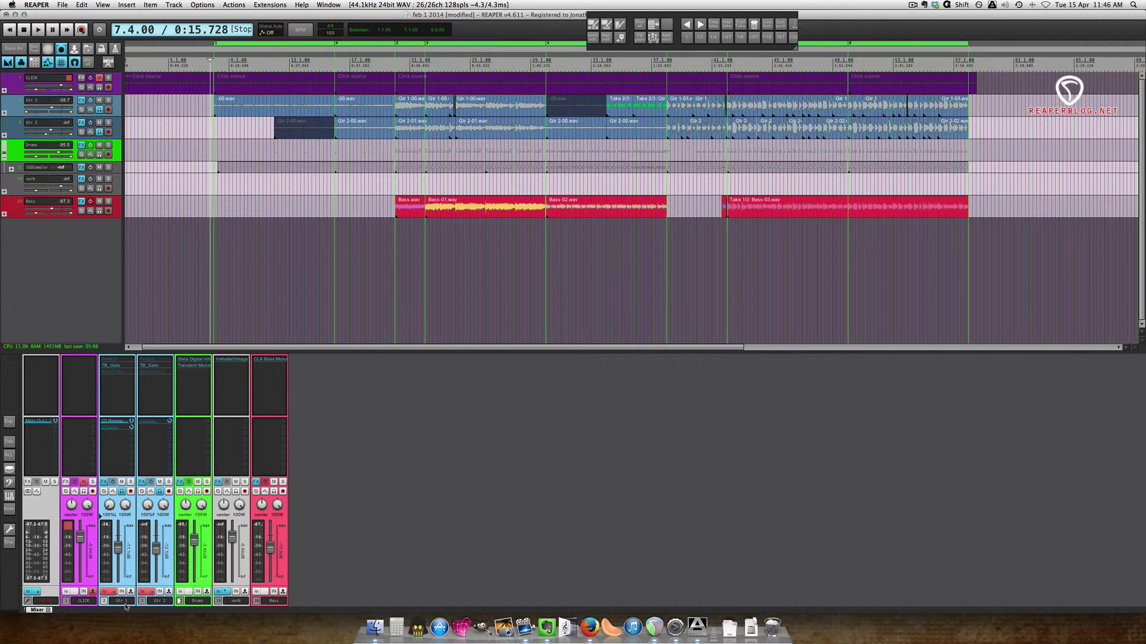
# Step: Insert two tracks below Gtr 1 and name both 'GTR 1 Reamp'
pyautogui.press('super+t')
pyautogui.press('super+t')
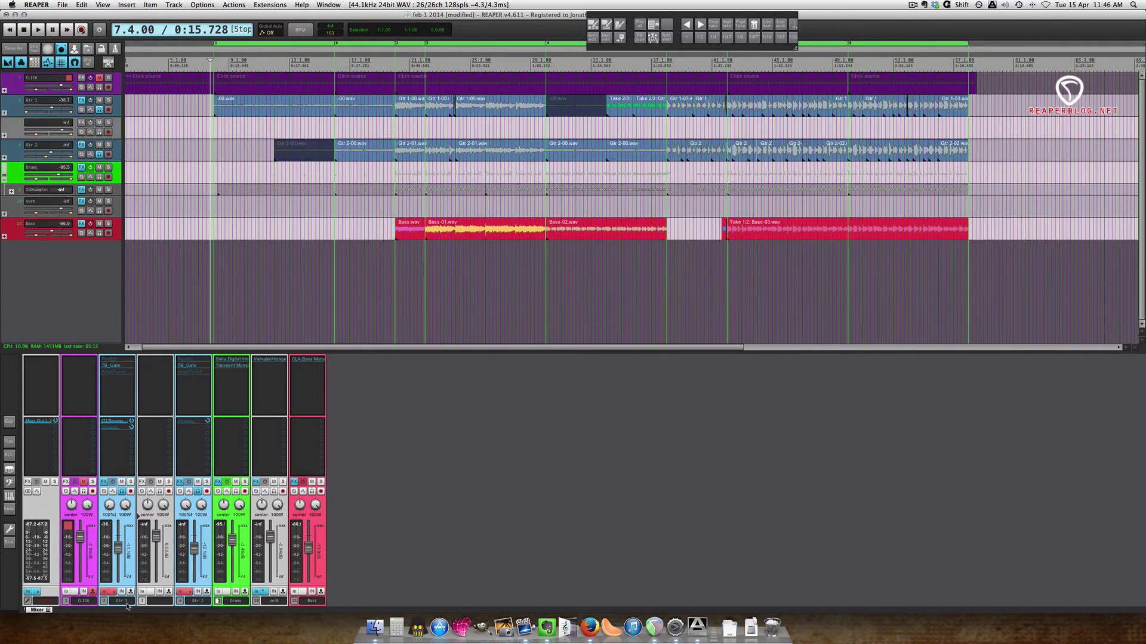
pyautogui.doubleClick(155, 602)
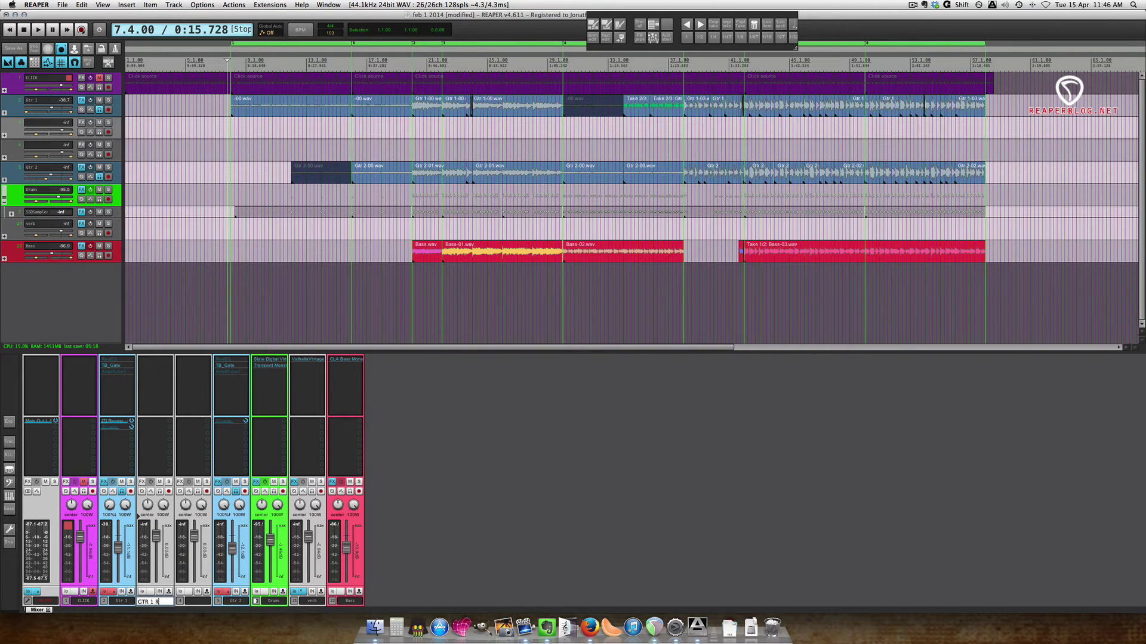
pyautogui.write('GTR 1 Reamp A')
pyautogui.press('Tab')
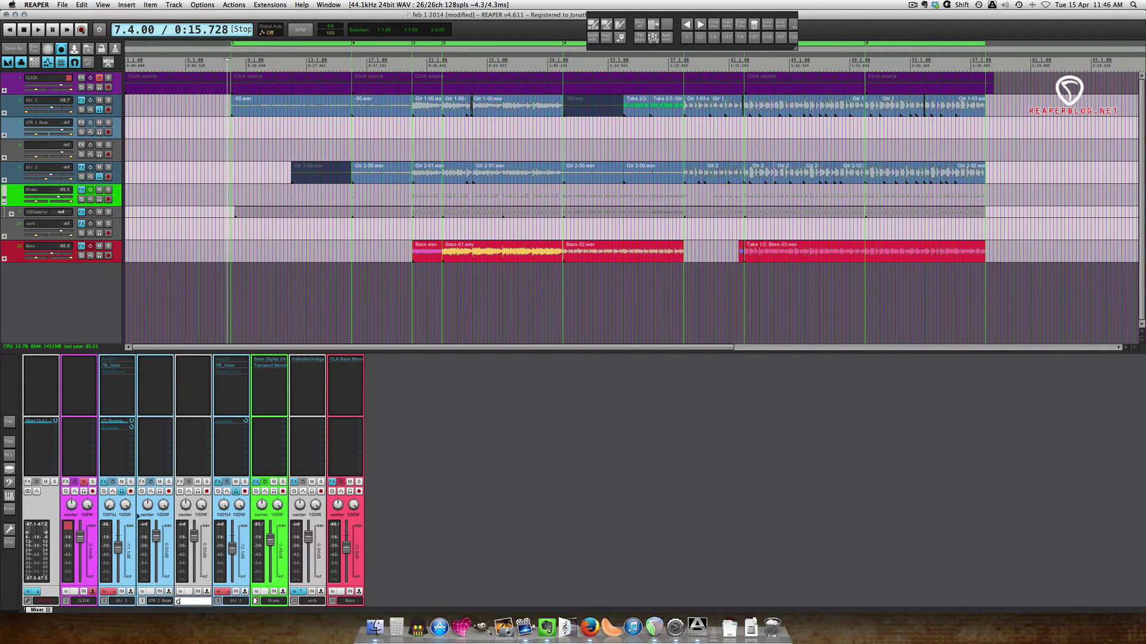
pyautogui.write('GTR 1 Reamp E')
pyautogui.press('Return')
# Step: Pan the new tracks hard left, enable input monitoring, and arm both for recording
pyautogui.moveTo(147, 504); pyautogui.dragTo(184, 505)
pyautogui.click(159, 491)
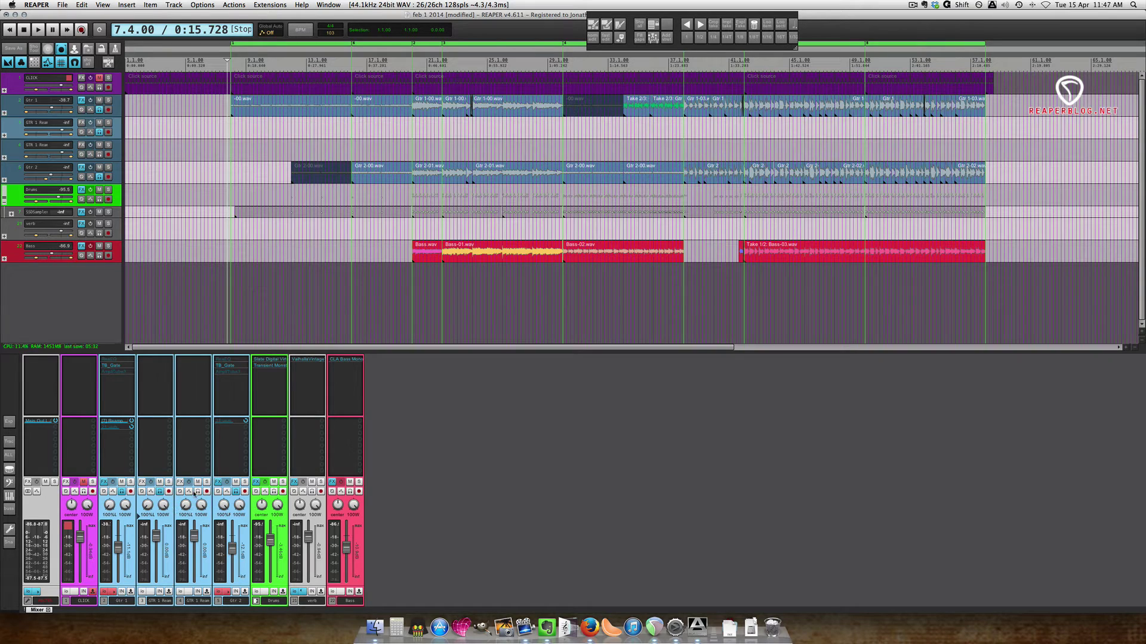
pyautogui.click(169, 492)
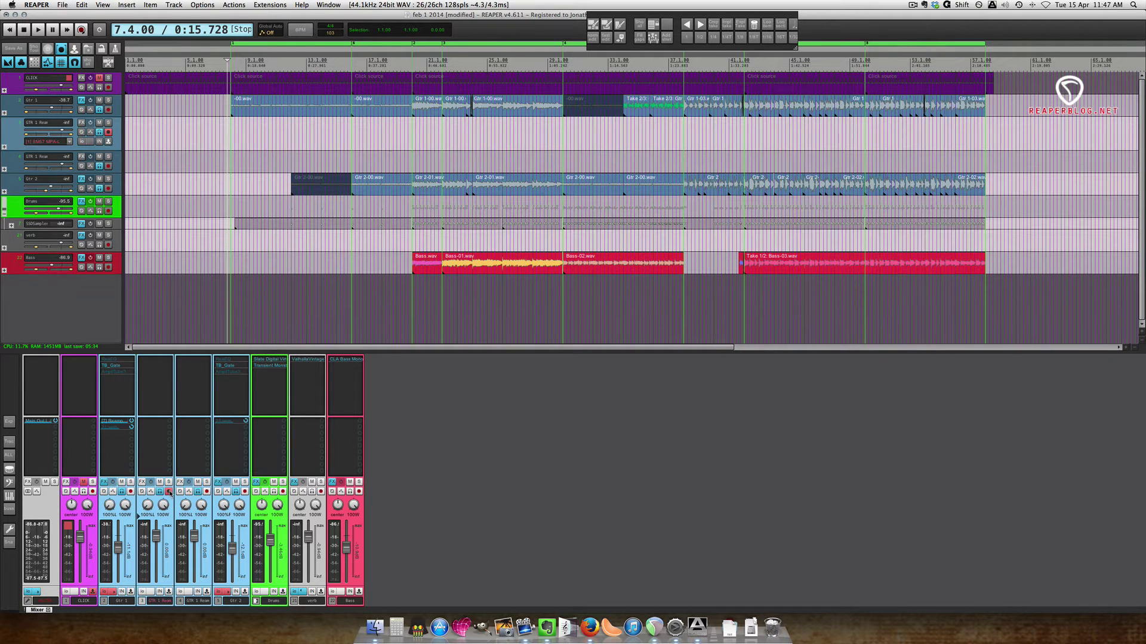
pyautogui.click(207, 492)
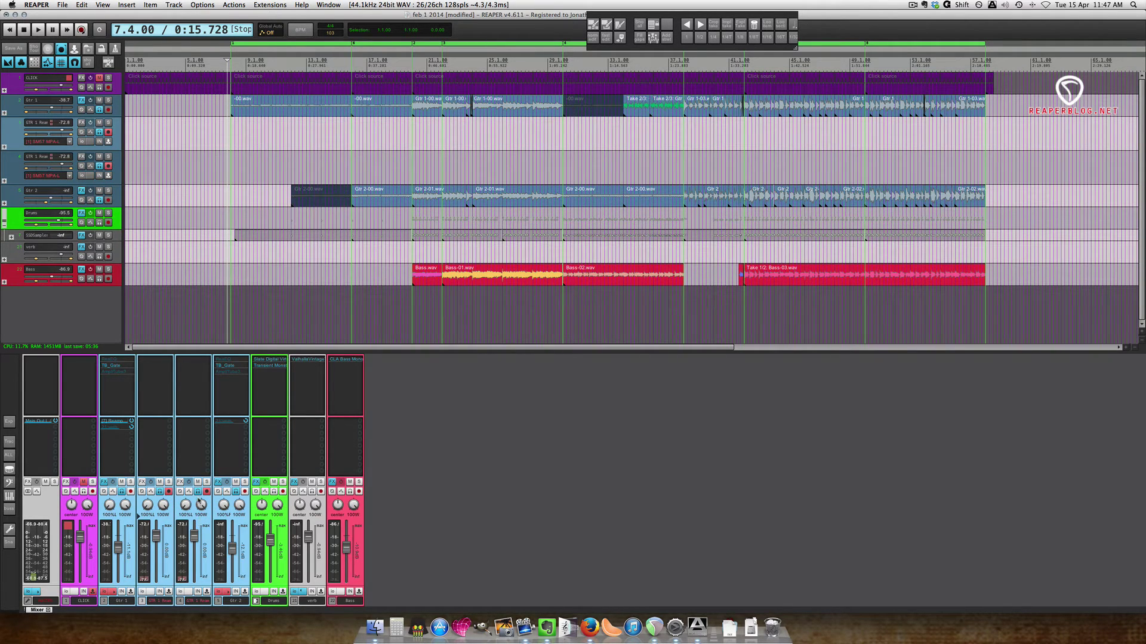
# Step: Set the second reamp track's input to [2] ES57M MPA-R and mute Gtr 2
pyautogui.click(186, 564)
pyautogui.moveTo(221, 550)
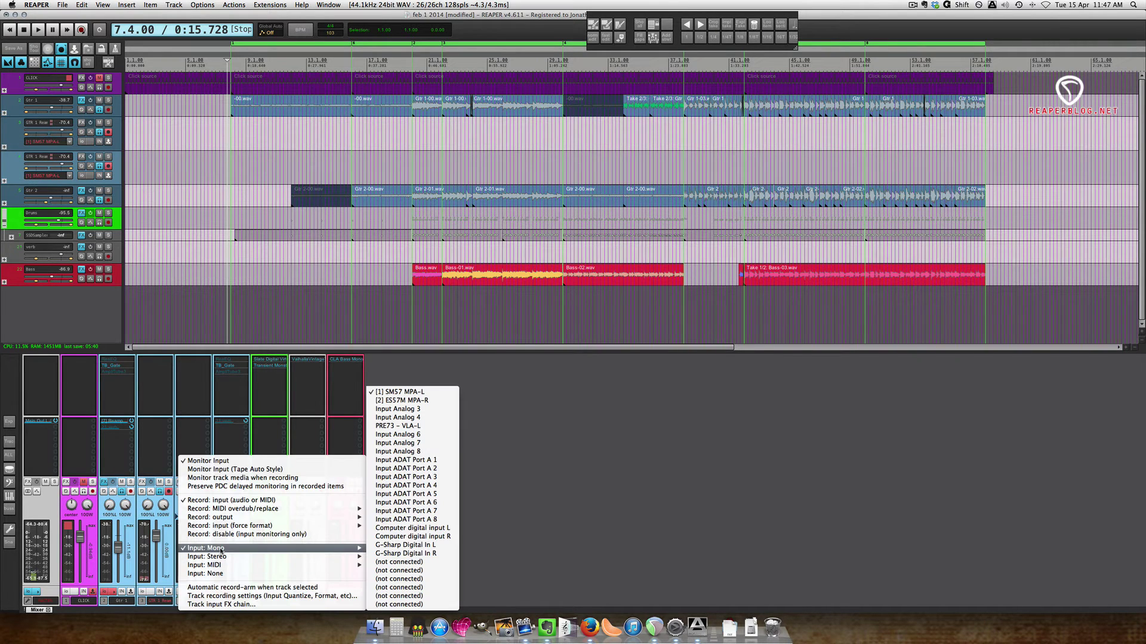
pyautogui.click(449, 401)
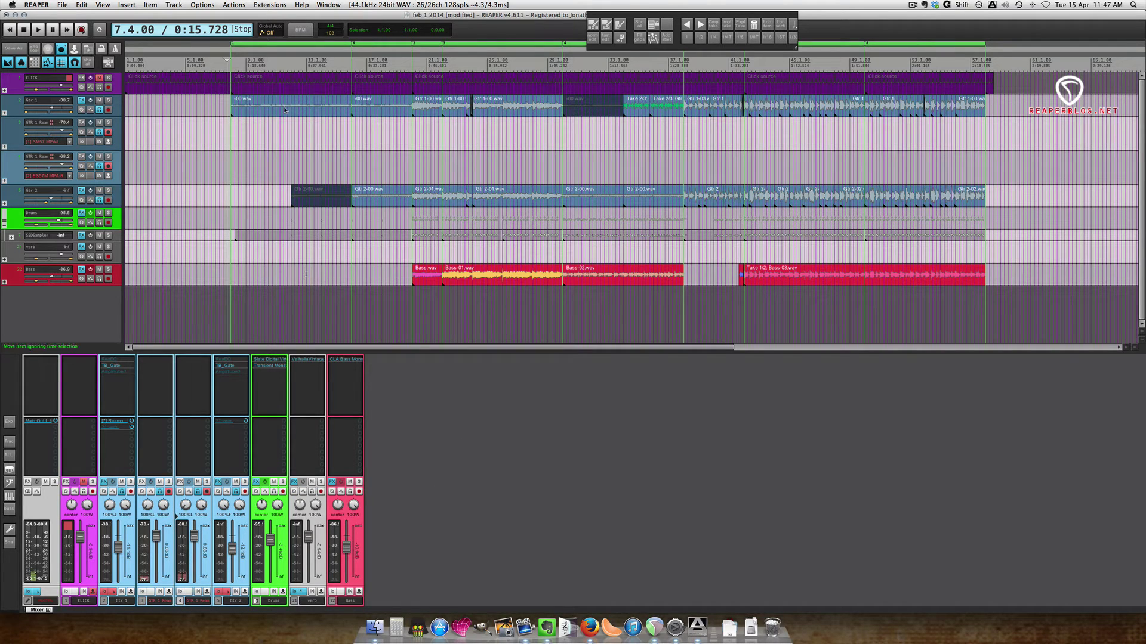
pyautogui.click(99, 191)
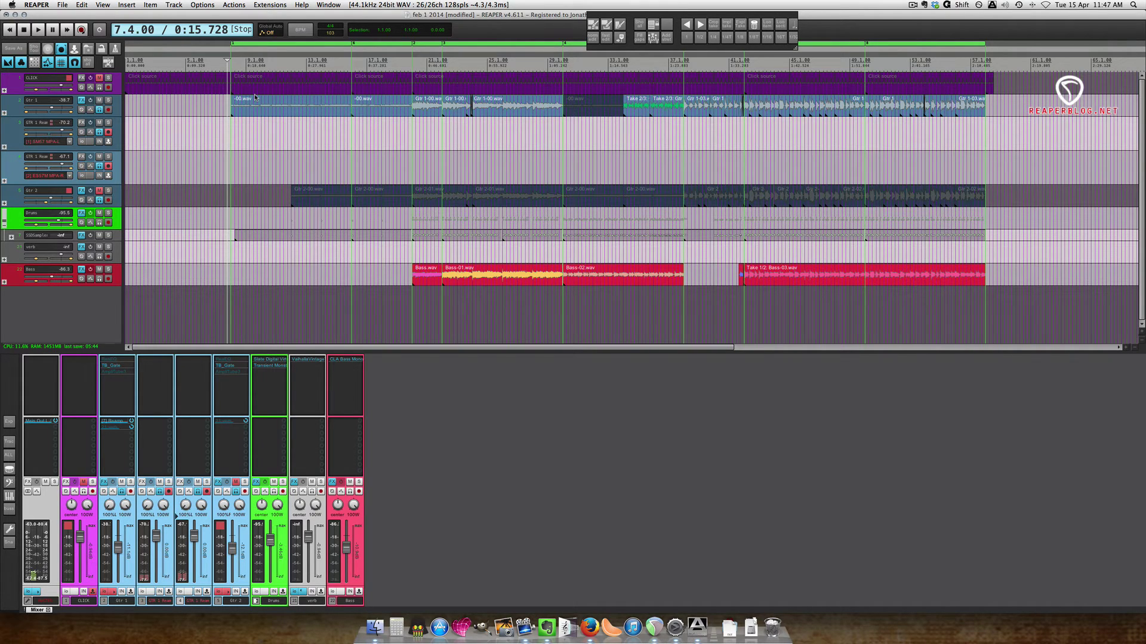
# Step: Record the reamped Gtr 1 onto both reamp tracks, then disarm them
pyautogui.press('super+r')
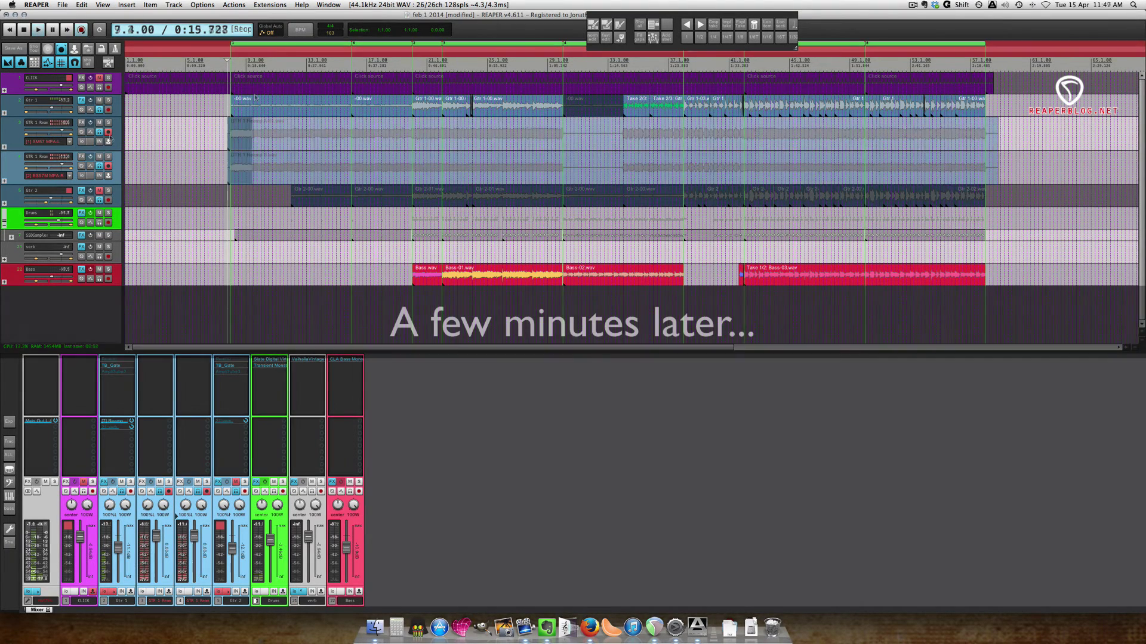
pyautogui.click(109, 154)
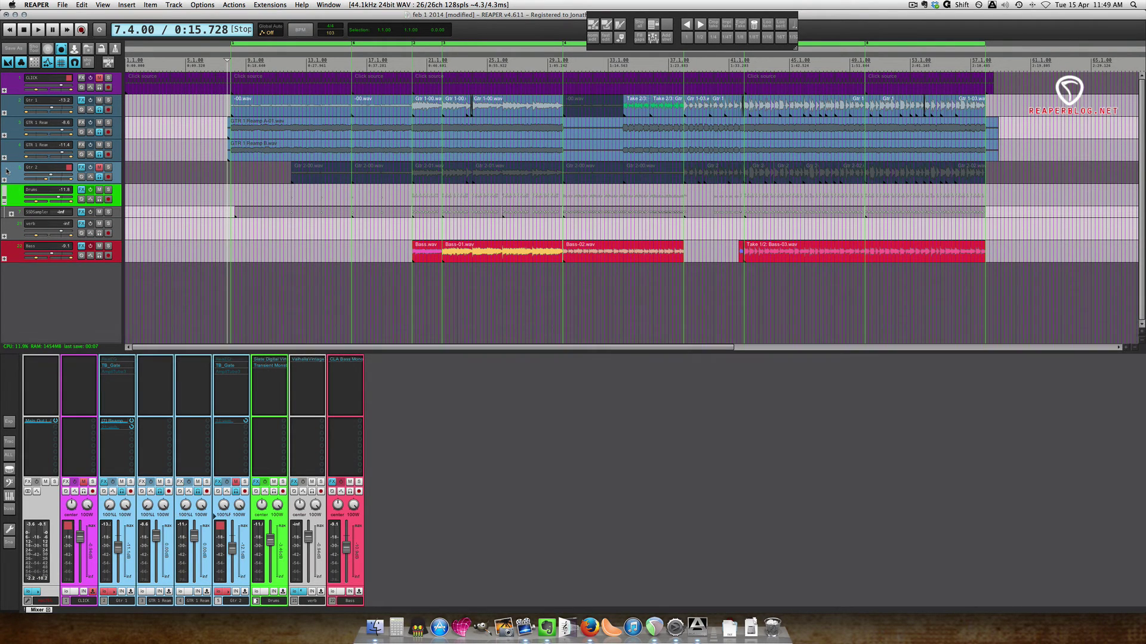
# Step: Insert two tracks below Gtr 2 named 'GTR 2 Reamp' and 'GTR 2 Reamp B'
pyautogui.press('super+t')
pyautogui.press('super+t')
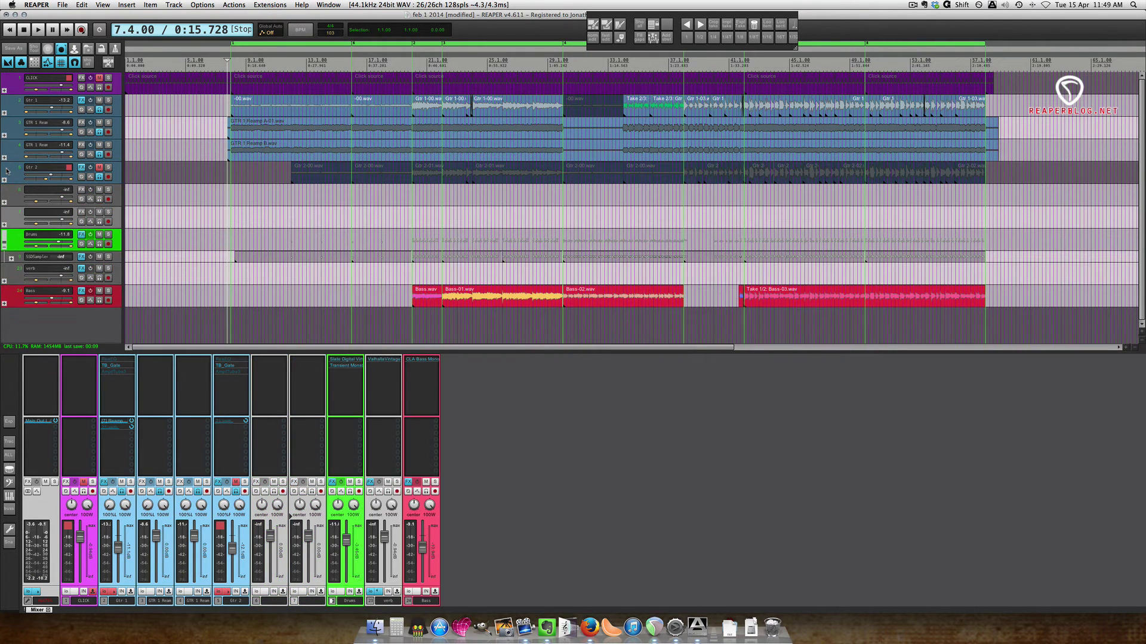
pyautogui.doubleClick(30, 194)
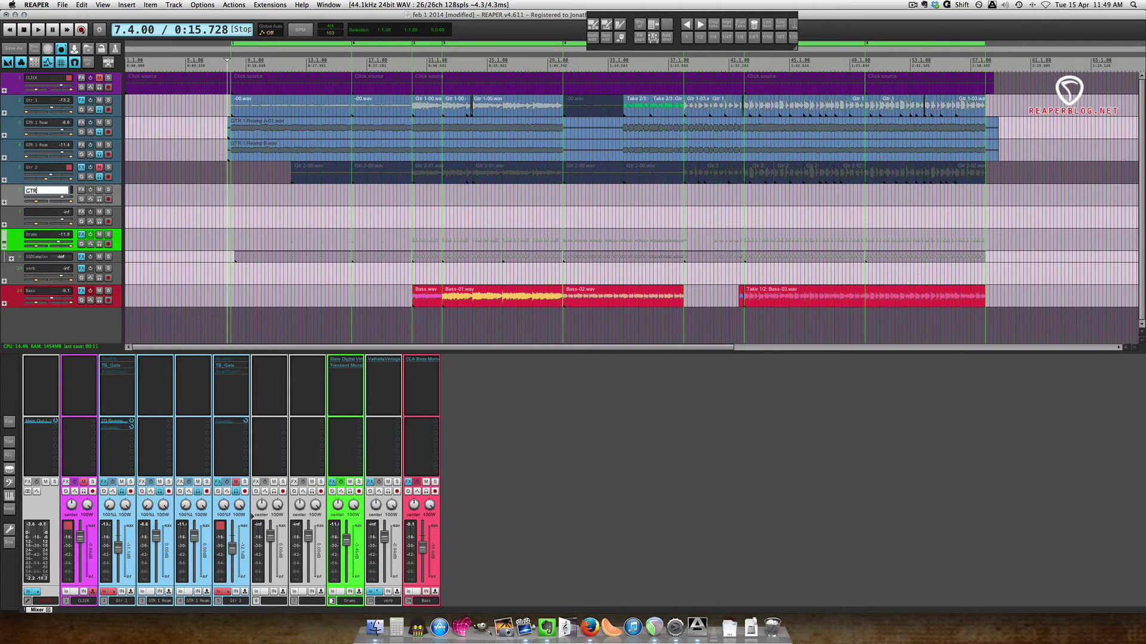
pyautogui.write('GTR 2 Reamp')
pyautogui.press('Return')
pyautogui.doubleClick(29, 214)
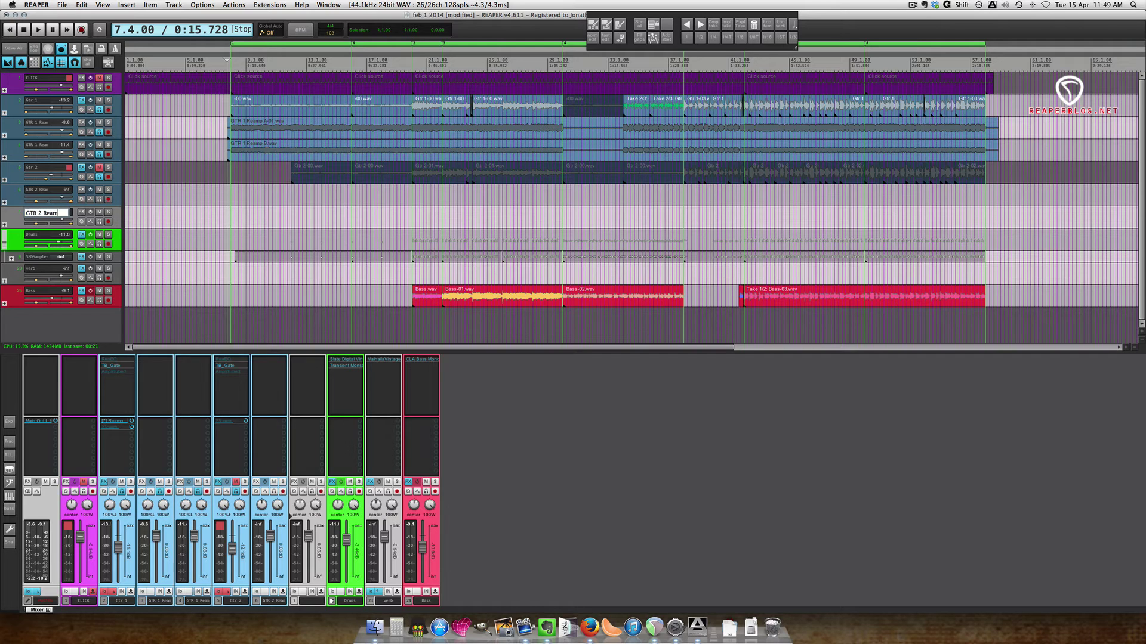
pyautogui.write('GTR 2 Reamp B')
pyautogui.press('Return')
# Step: Pan both GTR 2 reamp tracks hard apart, arm them, and give Reamp B input [2] ES57M MPA-R
pyautogui.click(269, 605)
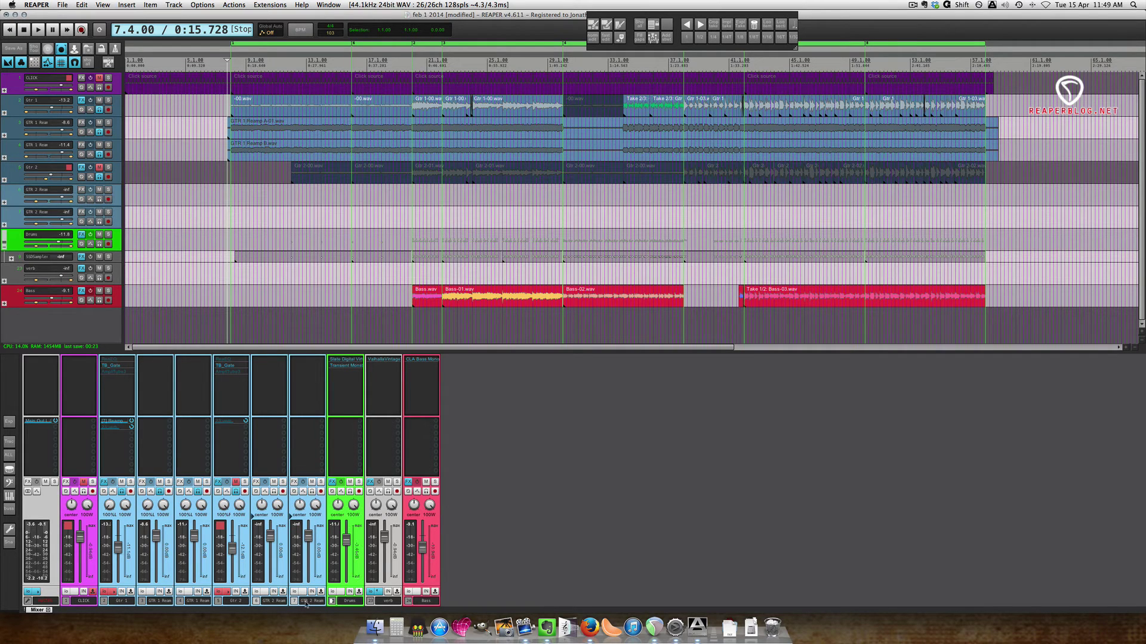
pyautogui.moveTo(269, 512); pyautogui.dragTo(292, 506)
pyautogui.click(284, 492)
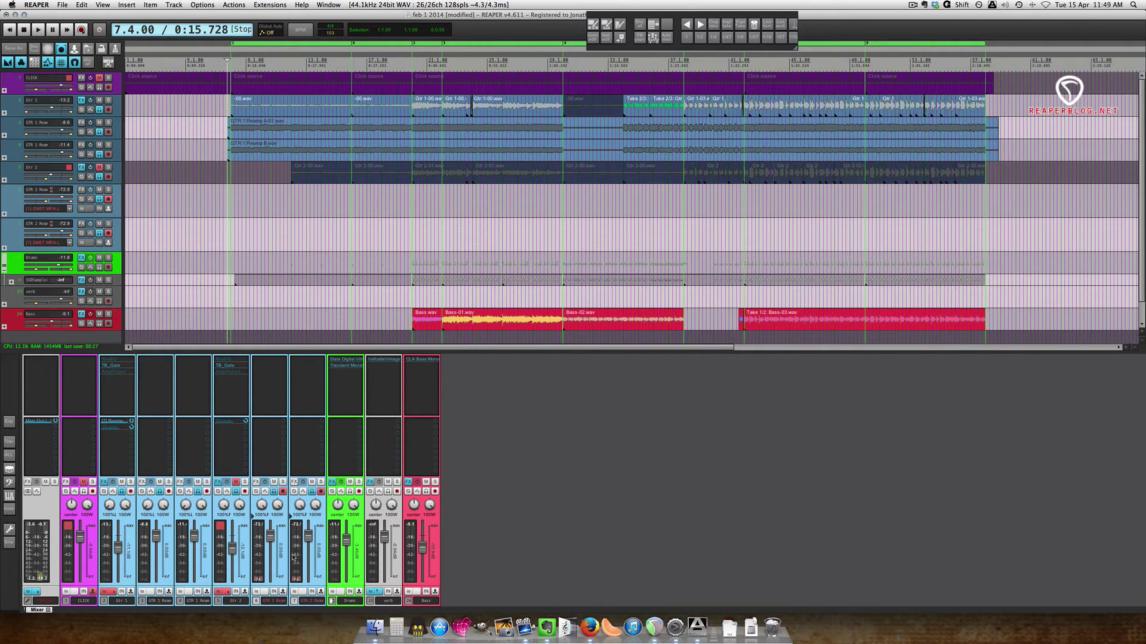
pyautogui.click(299, 569)
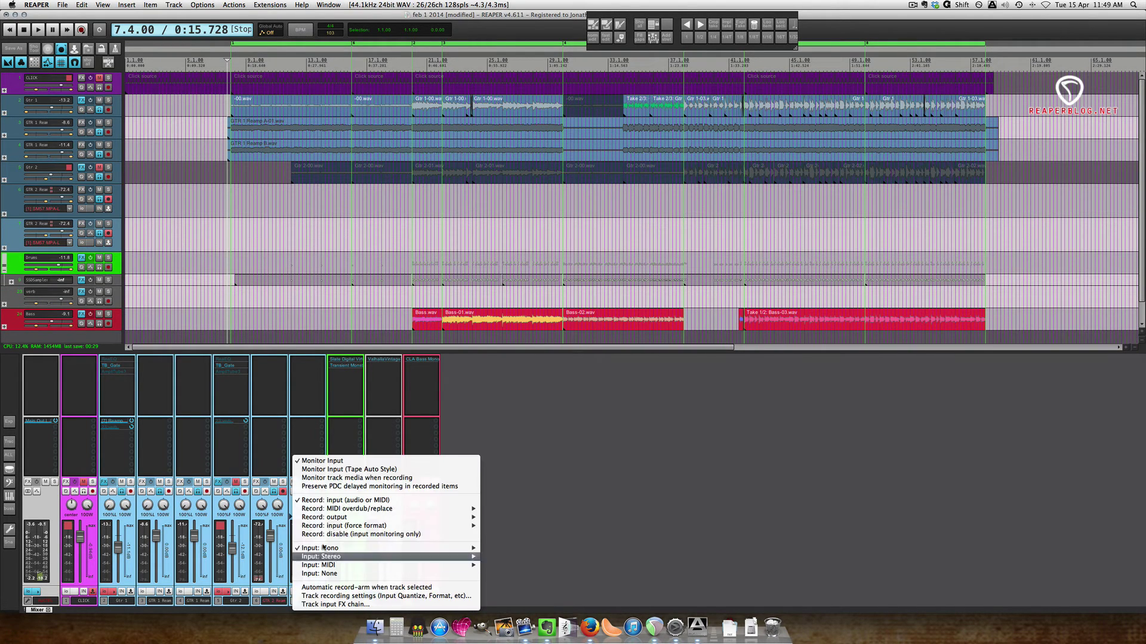
pyautogui.moveTo(466, 547)
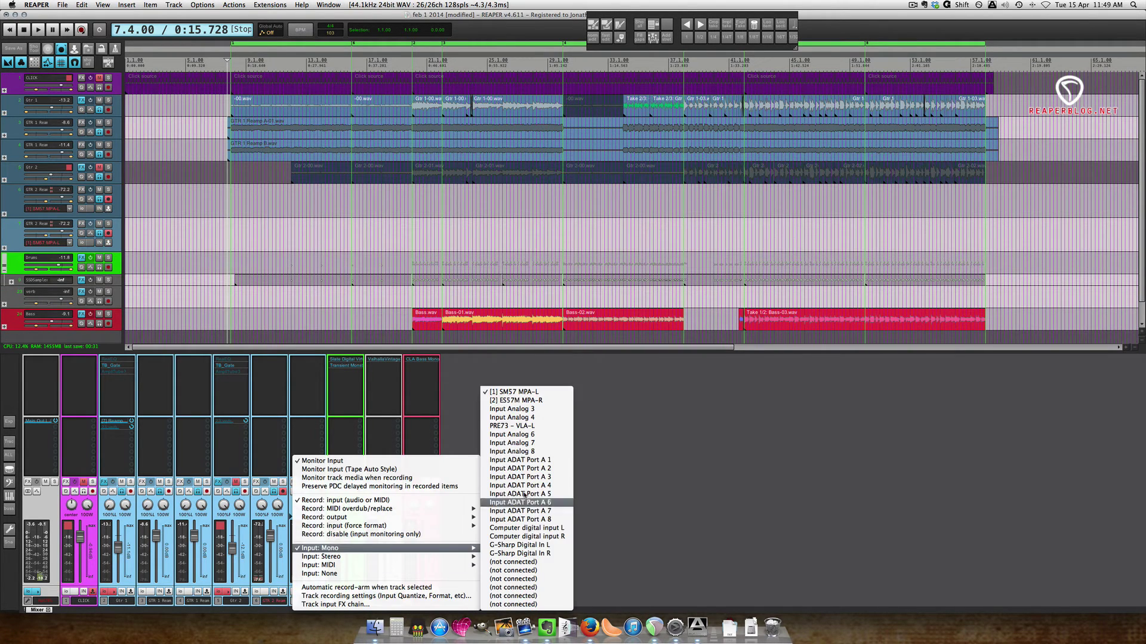
pyautogui.click(505, 400)
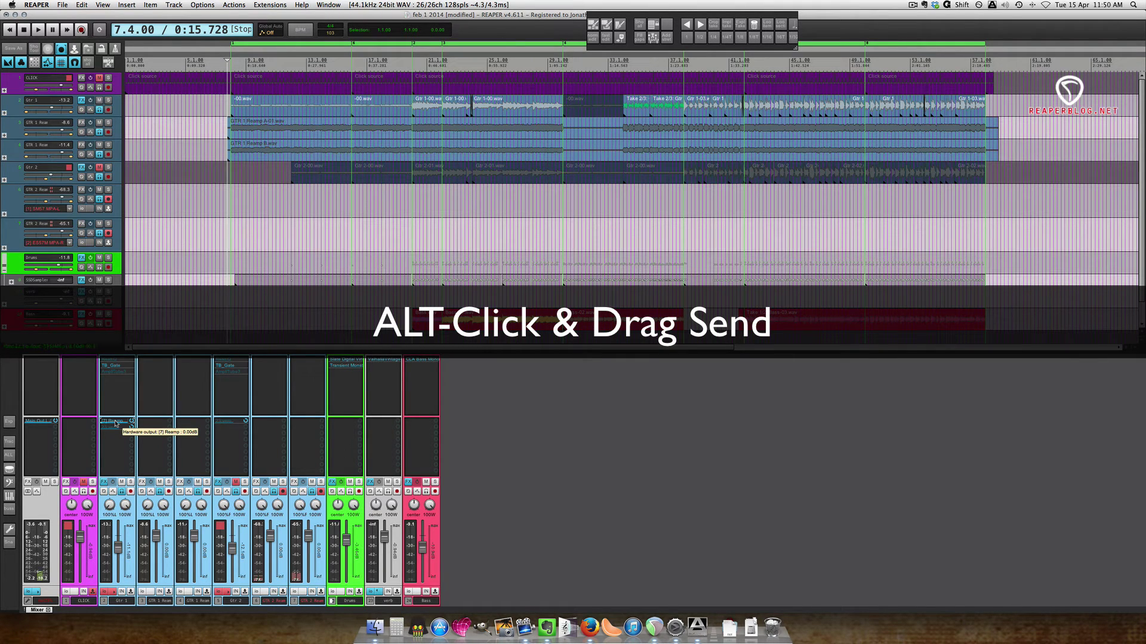
# Step: Copy Gtr 1's [7] Reamp send to Gtr 2, unmute Gtr 2, and start from 15.2.00
pyautogui.moveTo(116, 424); pyautogui.dragTo(227, 434)
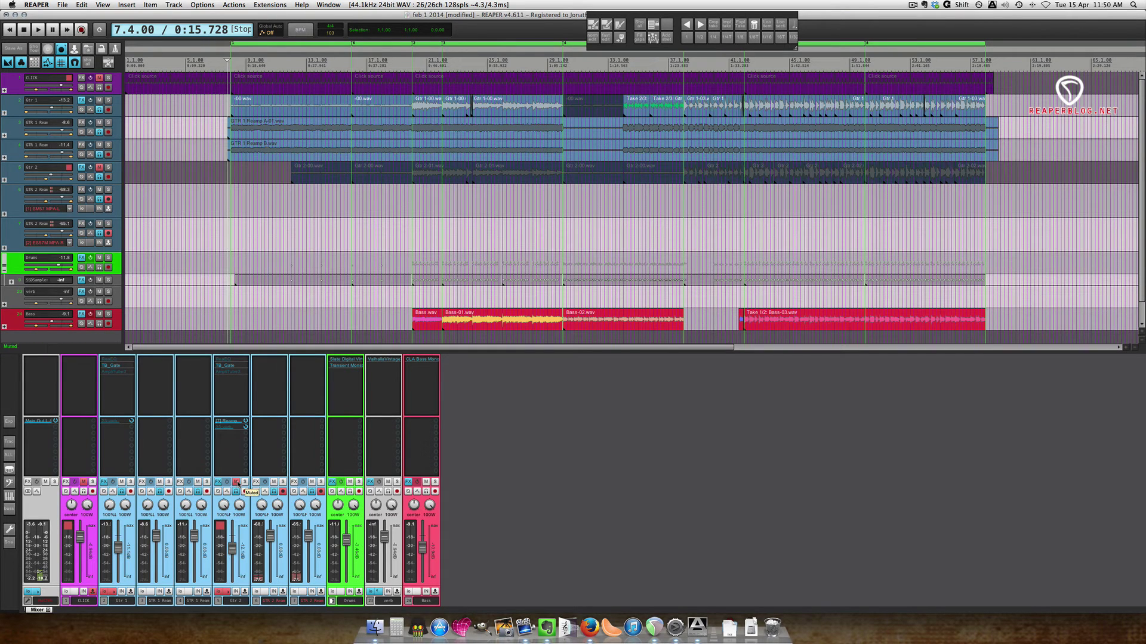
pyautogui.click(237, 482)
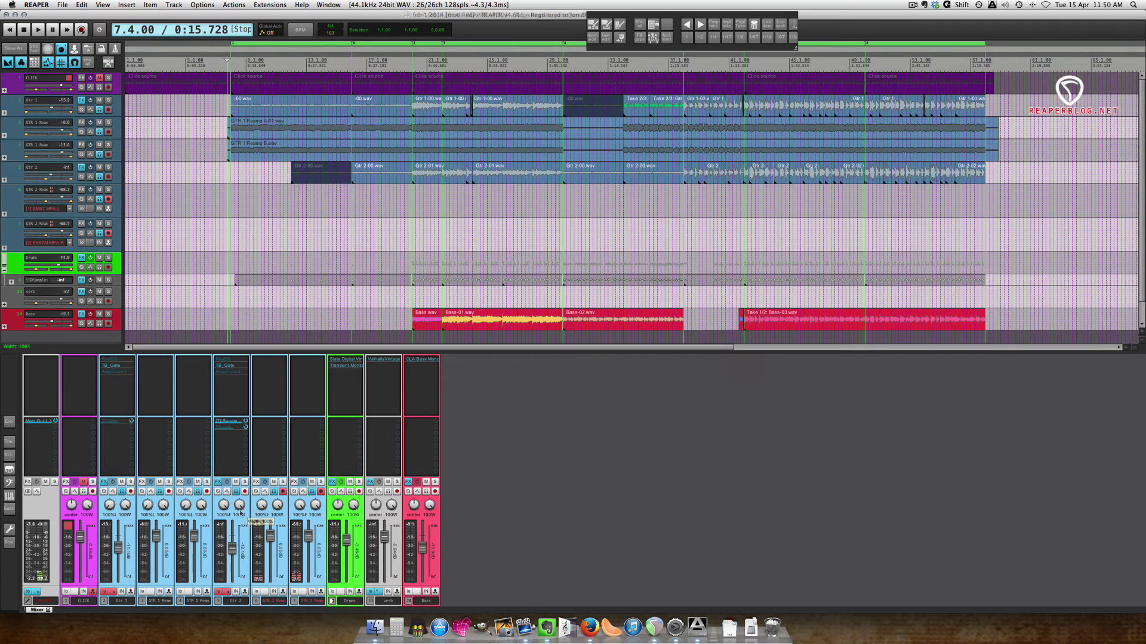
pyautogui.click(341, 199)
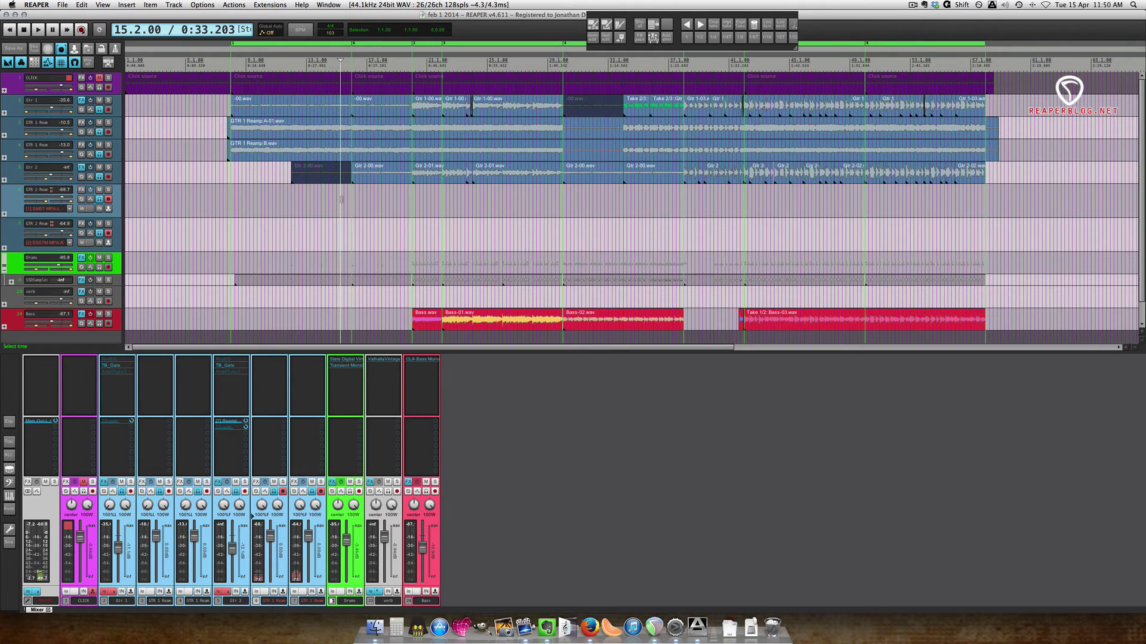
# Step: Record the reamped Gtr 2 pass onto tracks 6–7, from 15.2.00 to the song's end
pyautogui.press('super+r')
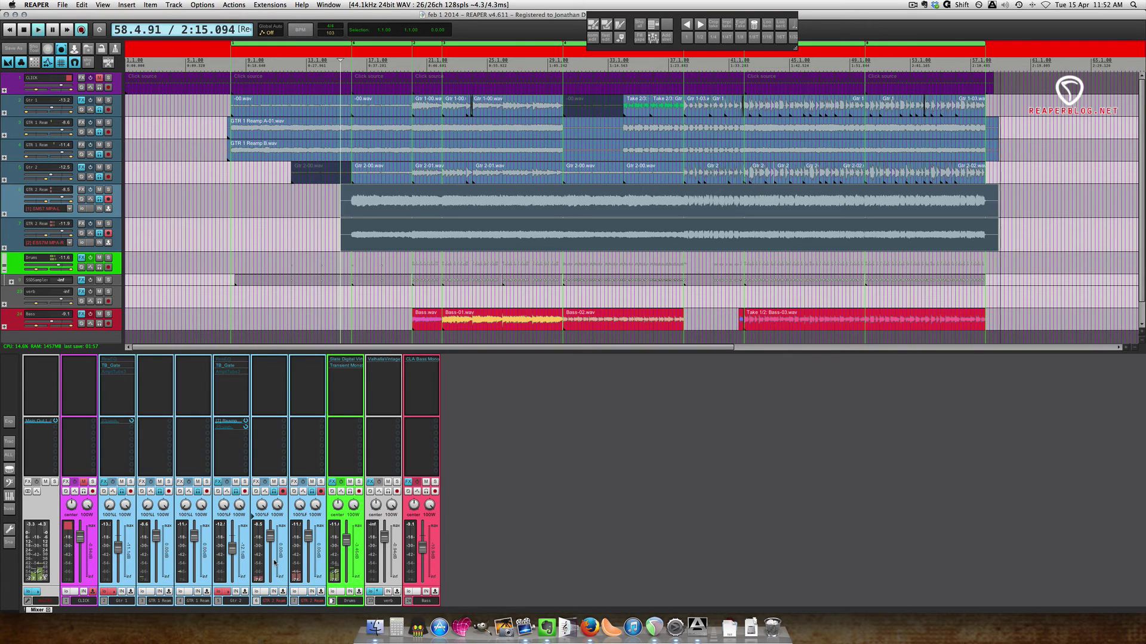
pyautogui.press('space')
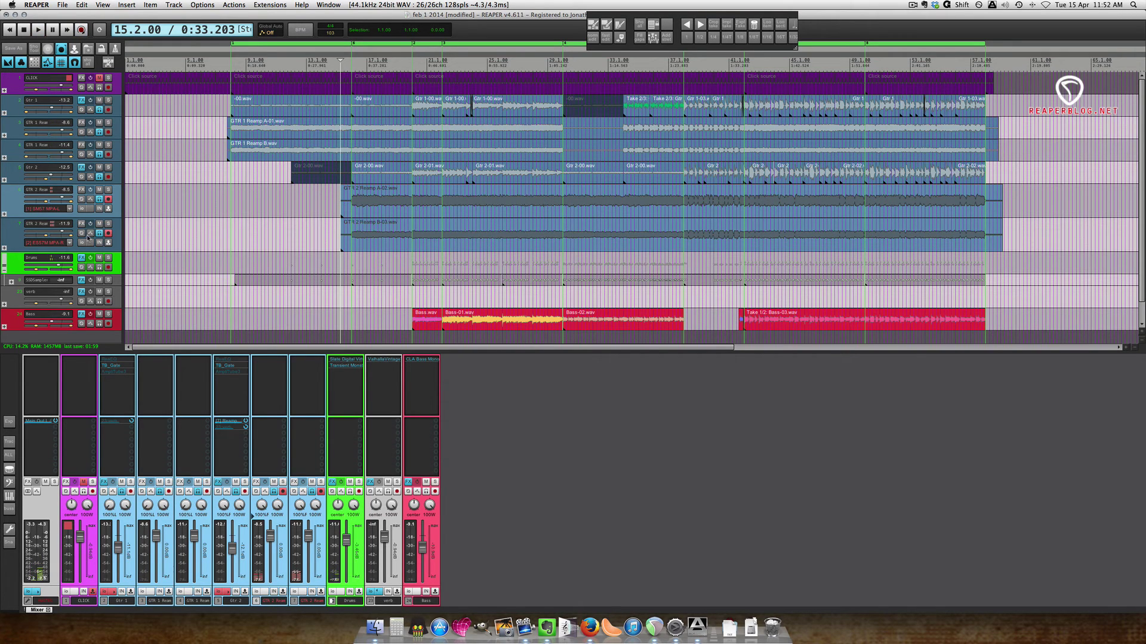
# Step: Disarm the GTR 2 Reamp tracks and mute the original Gtr 2 and Gtr 1 tracks
pyautogui.click(109, 234)
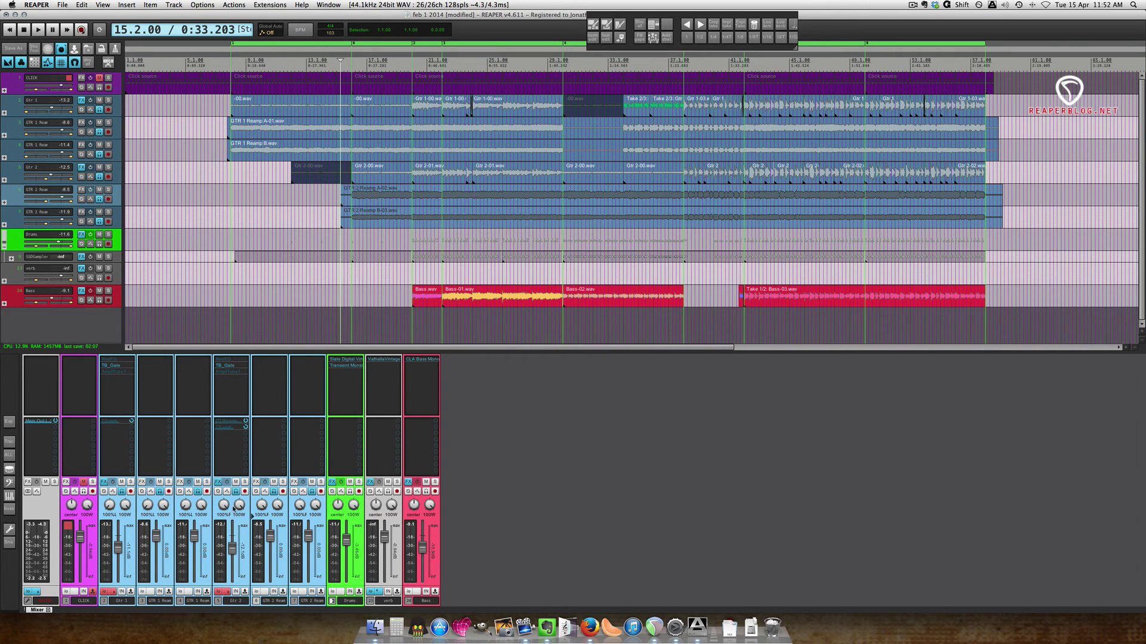
pyautogui.click(236, 481)
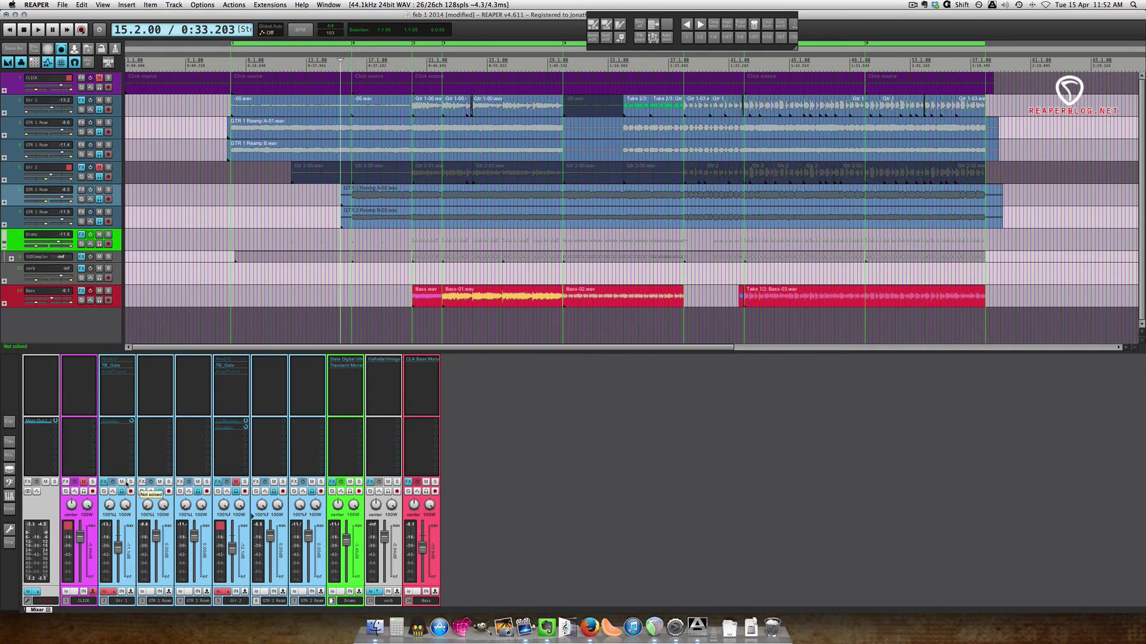
pyautogui.click(122, 481)
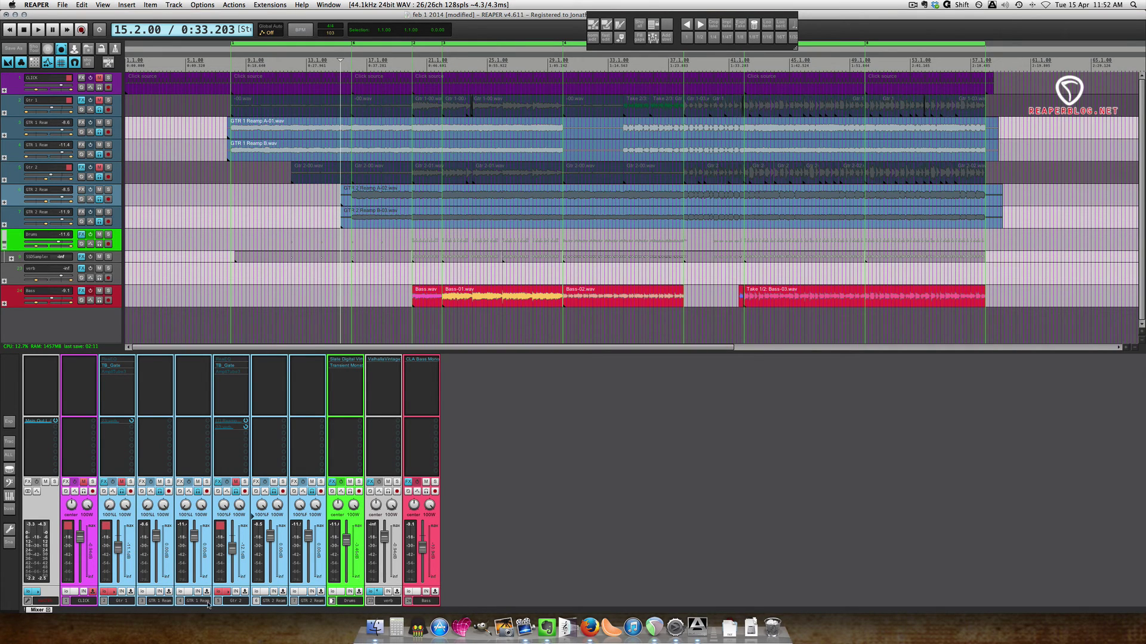
# Step: Move Gtr 2 under Gtr 1 and copy the verb send onto the reamp tracks
pyautogui.moveTo(222, 605); pyautogui.dragTo(141, 600)
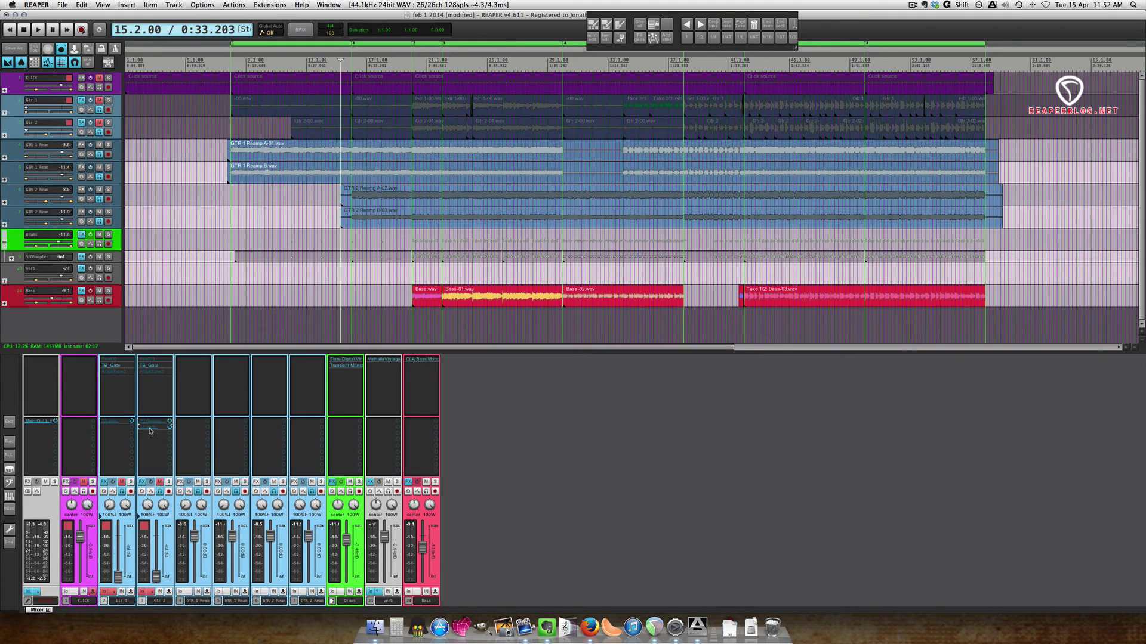
pyautogui.moveTo(186, 427); pyautogui.dragTo(190, 423)
pyautogui.moveTo(231, 430); pyautogui.dragTo(306, 426)
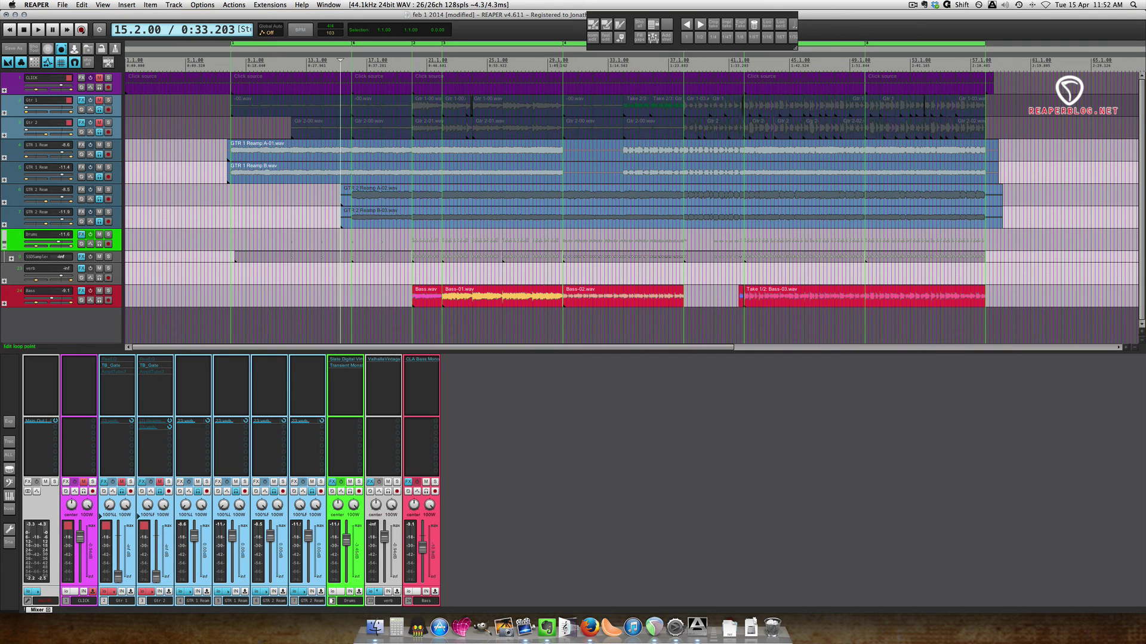
pyautogui.click(559, 49)
pyautogui.scroll(3, 582, 208)
pyautogui.hscroll(3, 595, 210)
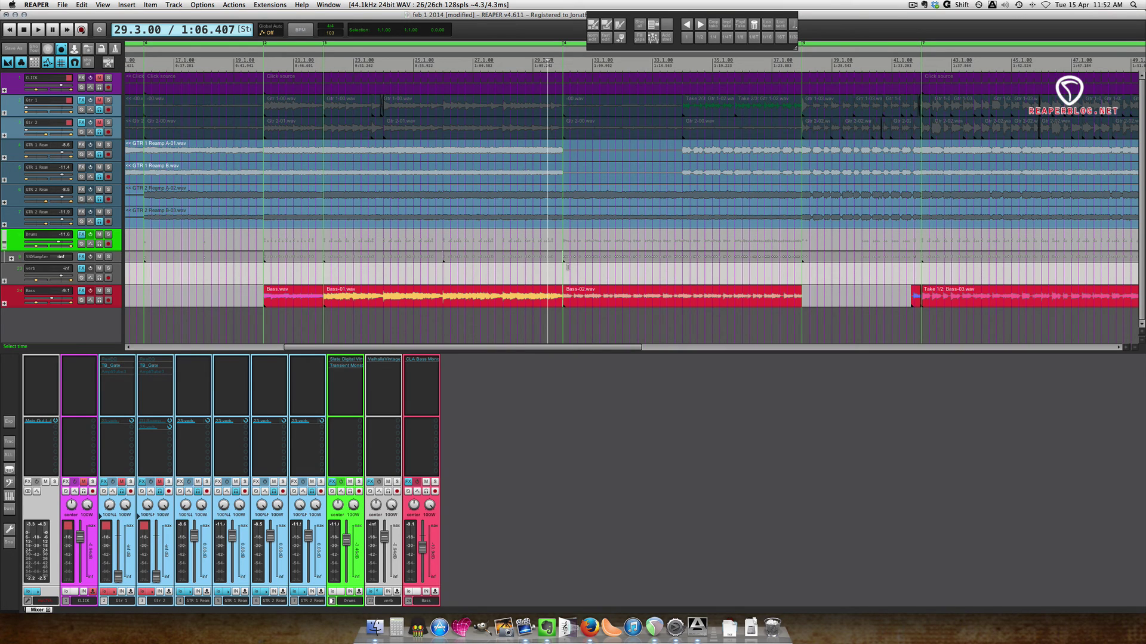
pyautogui.press('space')
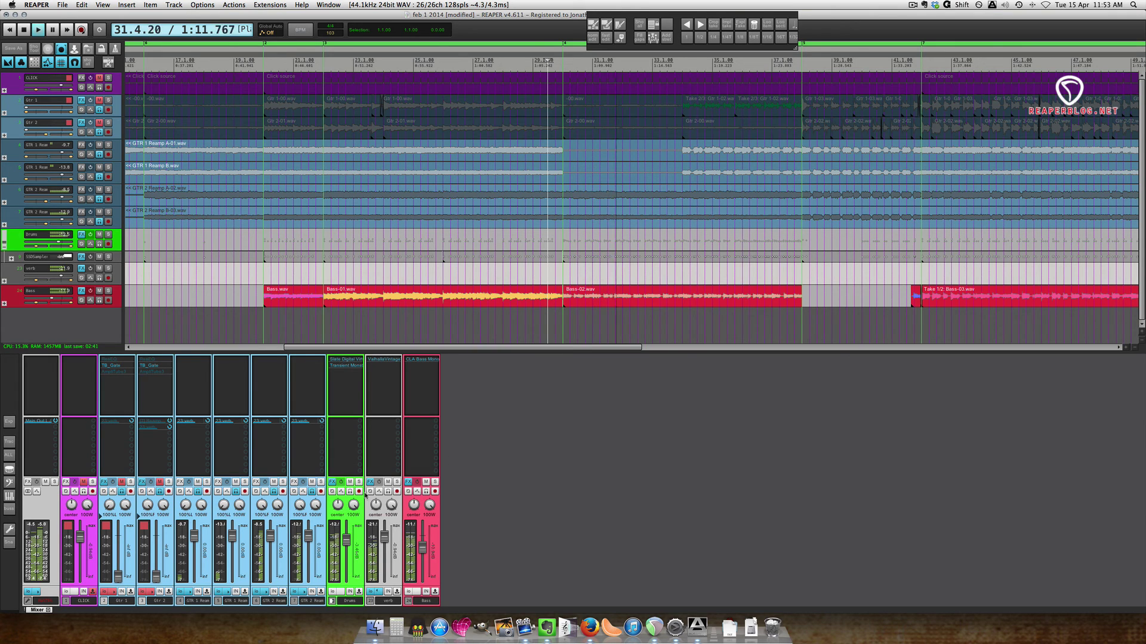
pyautogui.moveTo(382, 542)
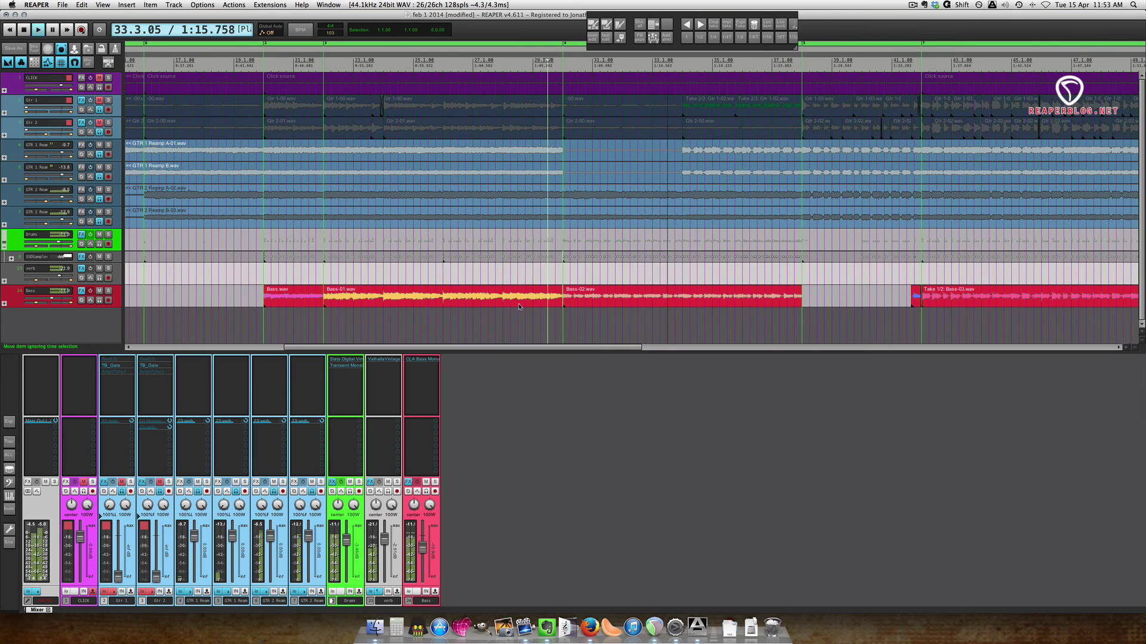
pyautogui.scroll(3, 639, 212)
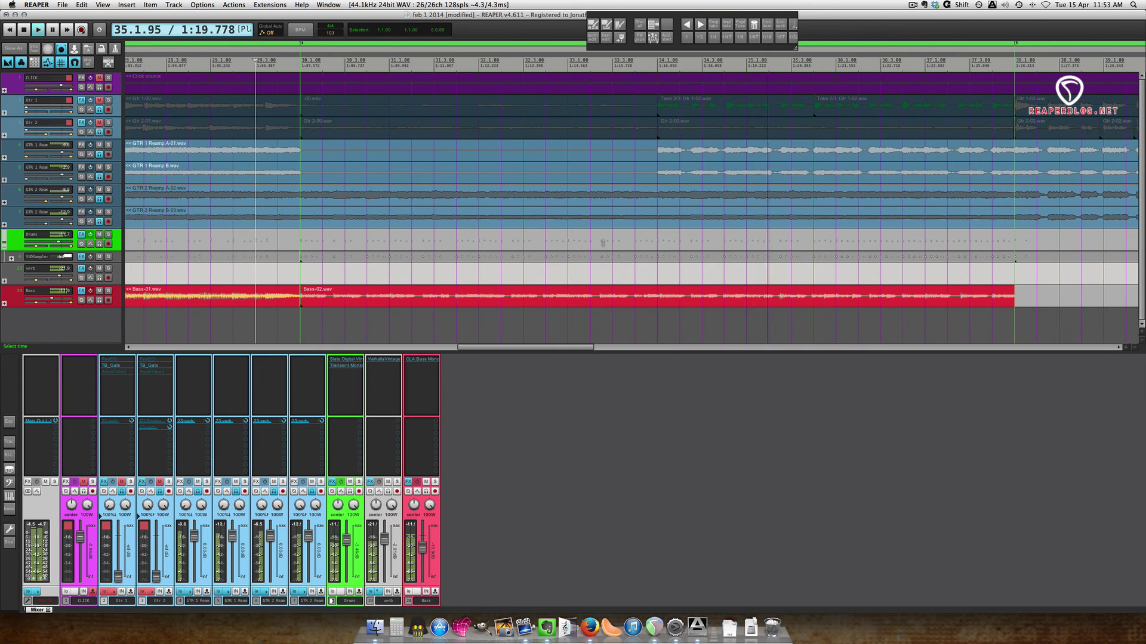
pyautogui.press('space')
pyautogui.hotkey('ctrl', 'pagedown')
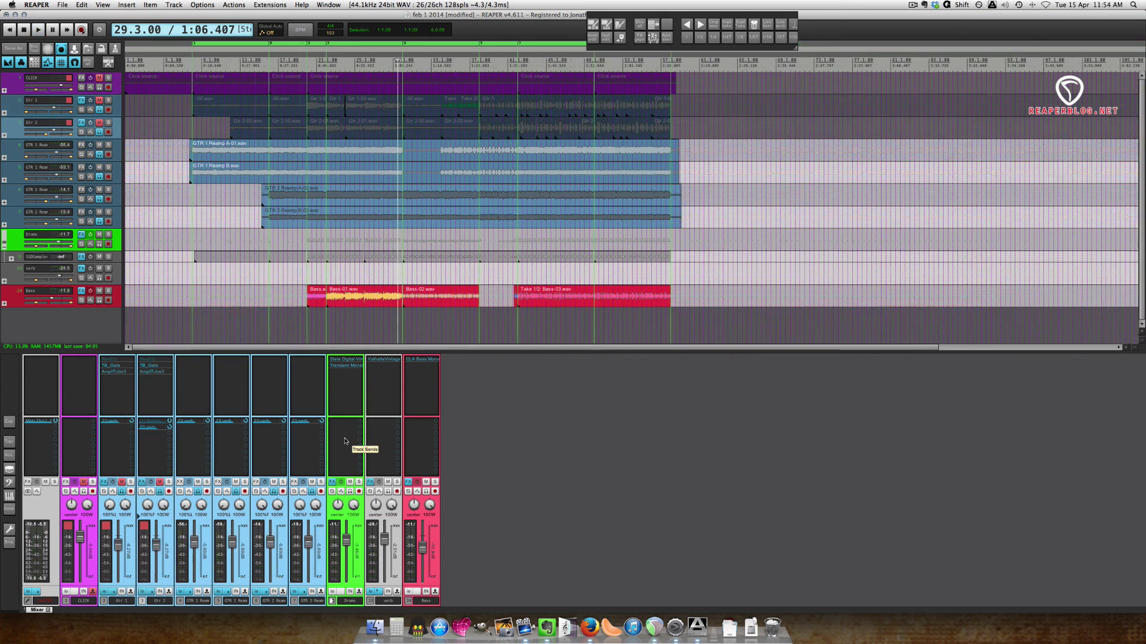